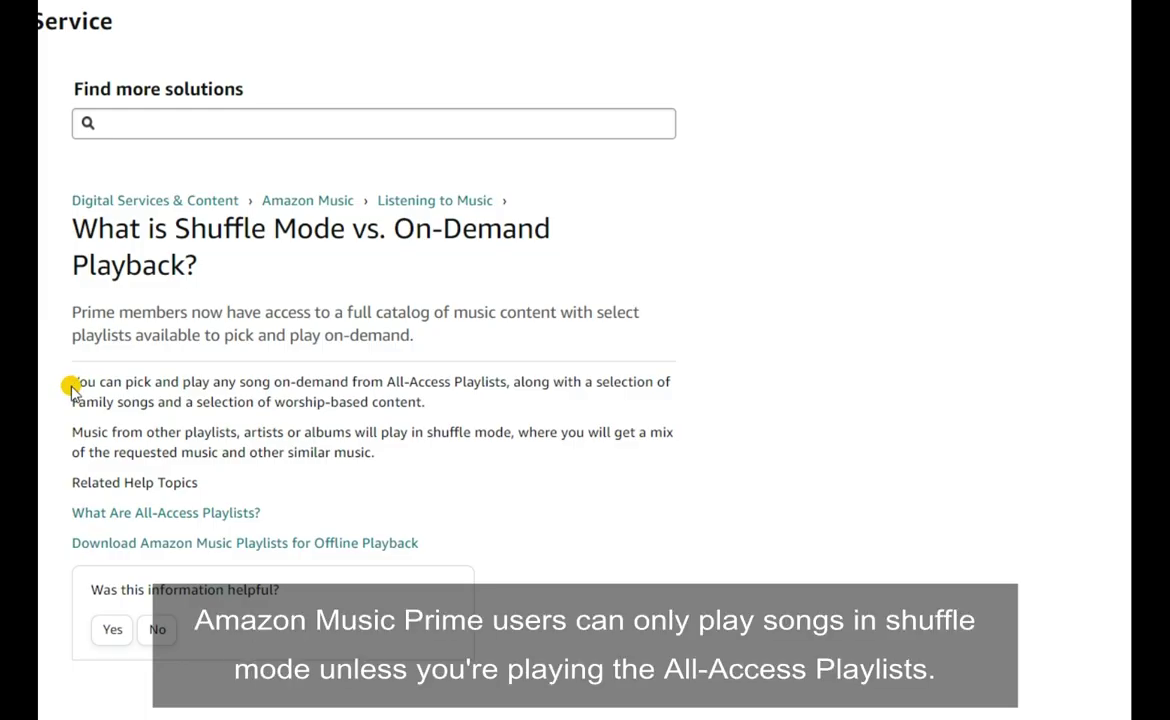
Highlight the Shuffle Mode help sentence about picking songs on demand from All-Access Playlists.
{"action": "left_click_drag", "start_coordinate": [76, 384], "coordinate": [510, 382]}
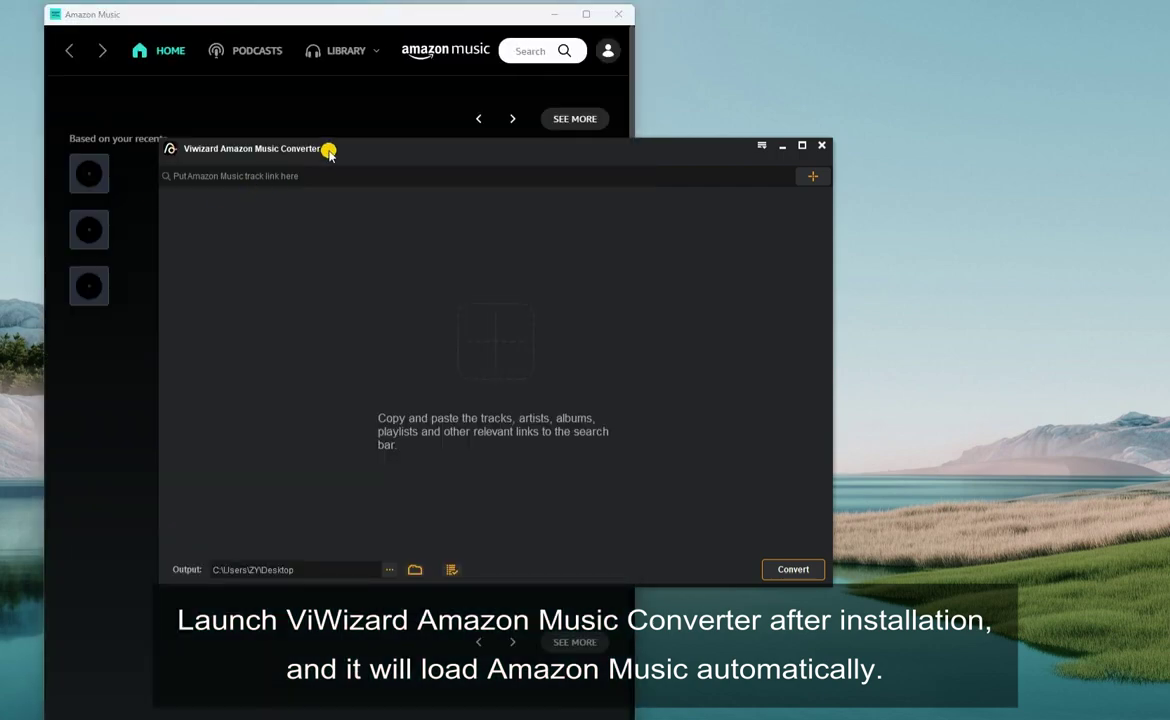
Place Amazon Music beside the converter and open its Library > Music > Playlists view.
{"action": "left_click_drag", "start_coordinate": [329, 152], "coordinate": [650, 187]}
{"action": "left_click_drag", "start_coordinate": [290, 15], "coordinate": [261, 15]}
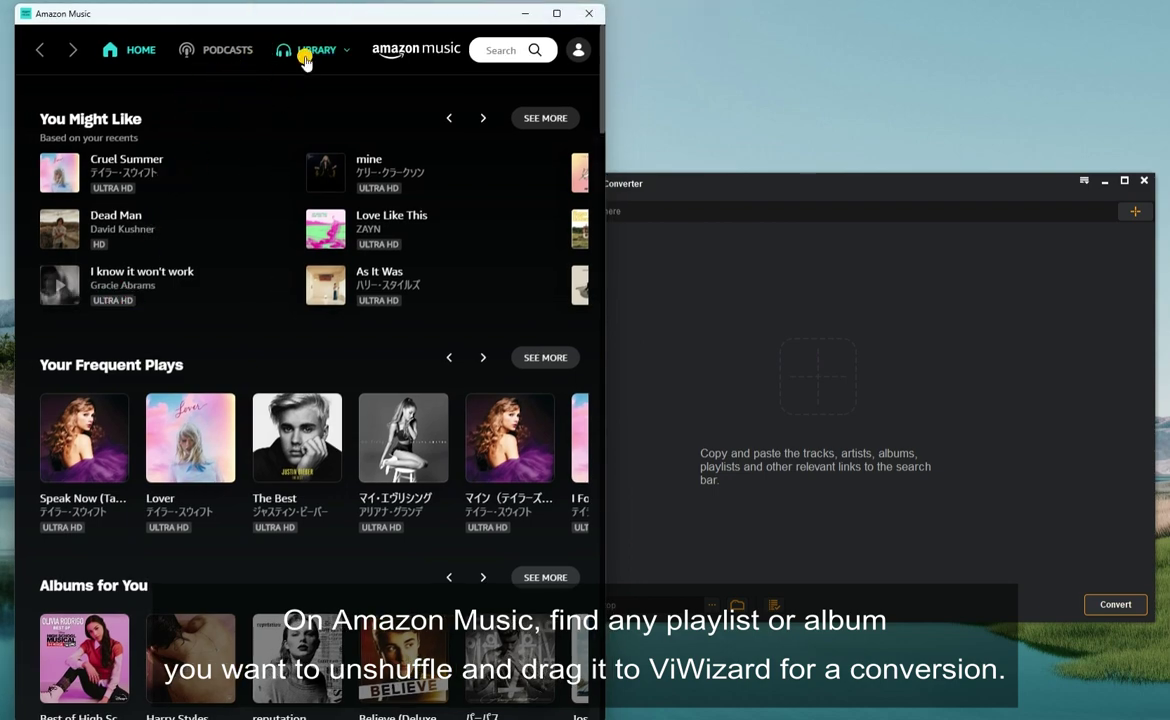
{"action": "left_click", "coordinate": [305, 50]}
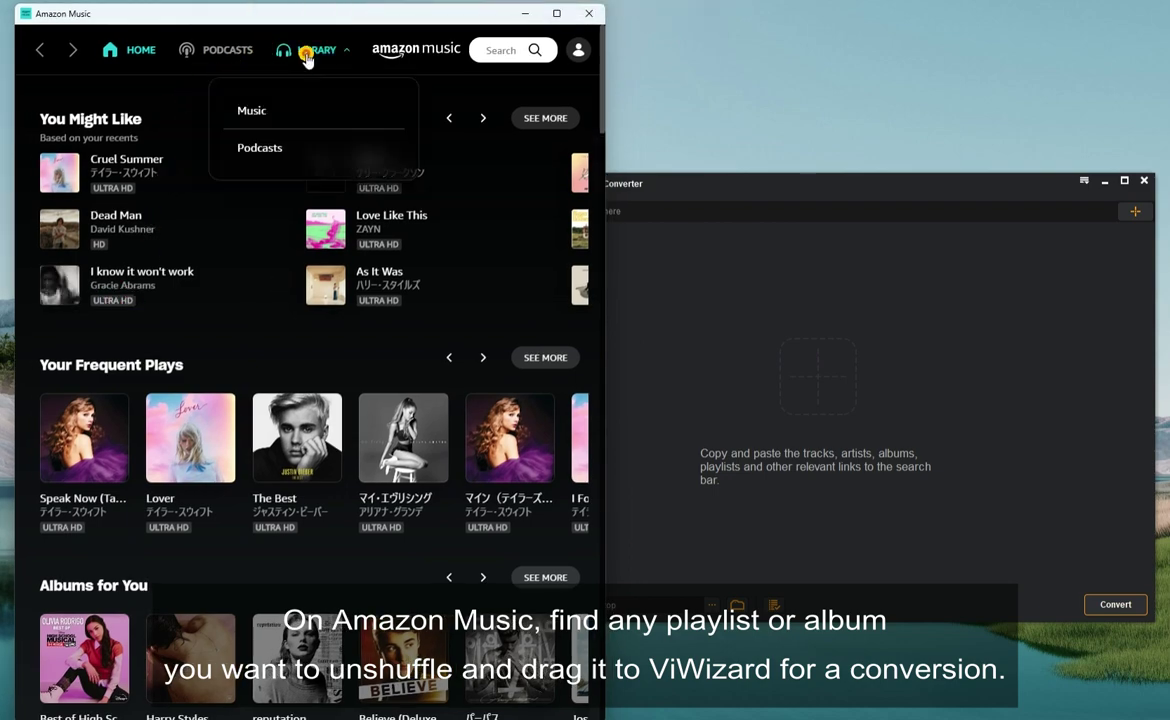
{"action": "left_click", "coordinate": [277, 112]}
{"action": "left_click", "coordinate": [121, 92]}
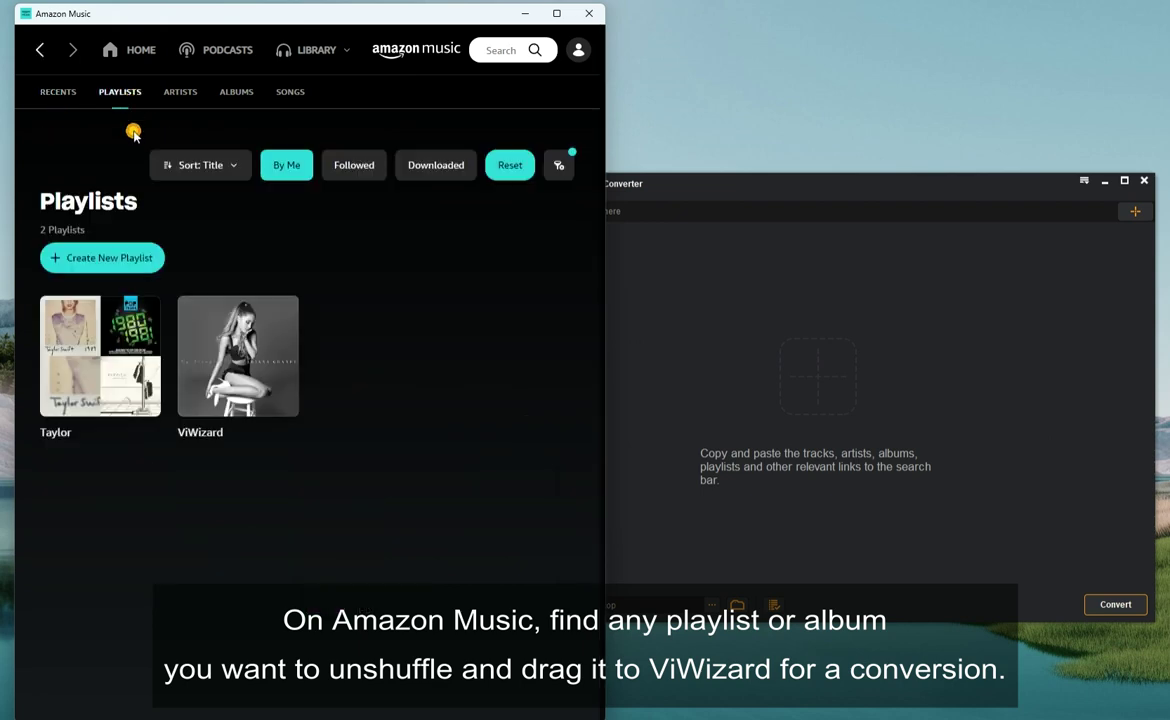
Drag the ViWizard playlist card into the converter window.
{"action": "mouse_move", "coordinate": [226, 300]}
{"action": "mouse_move", "coordinate": [238, 316]}
{"action": "left_mouse_down"}
{"action": "mouse_move", "coordinate": [358, 295]}
{"action": "mouse_move", "coordinate": [679, 295]}
{"action": "left_mouse_up"}
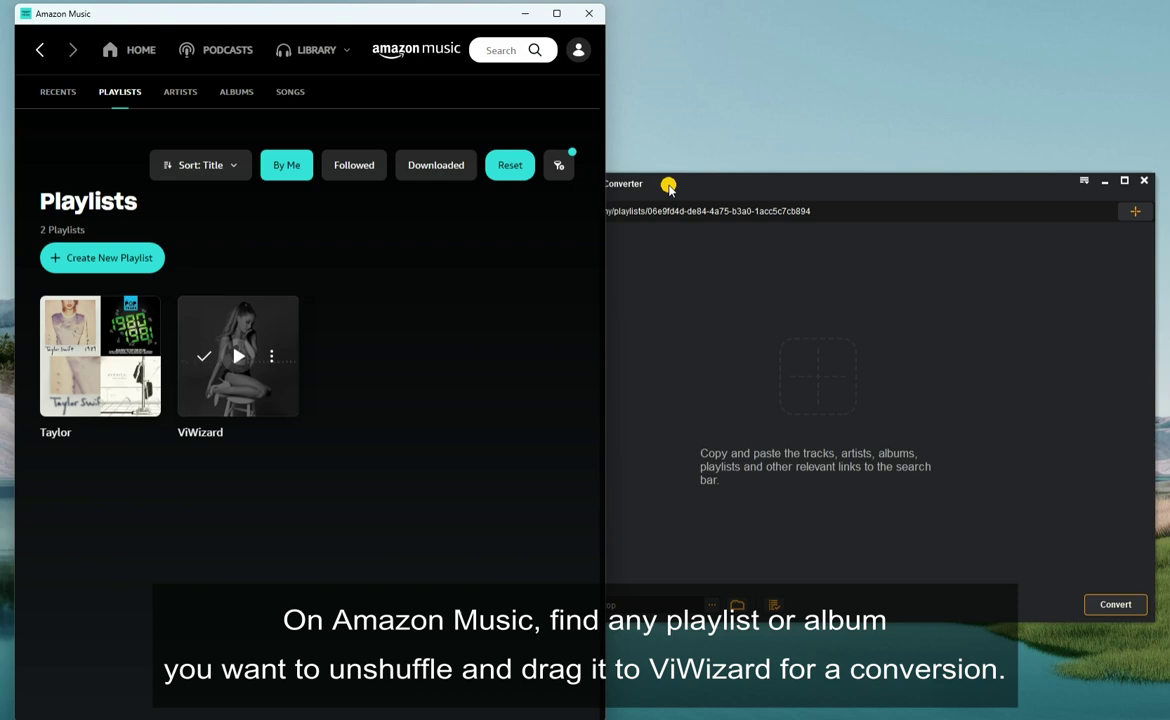
{"action": "mouse_move", "coordinate": [668, 183]}
{"action": "left_mouse_down"}
{"action": "mouse_move", "coordinate": [586, 133]}
{"action": "mouse_move", "coordinate": [500, 115]}
{"action": "left_mouse_up"}
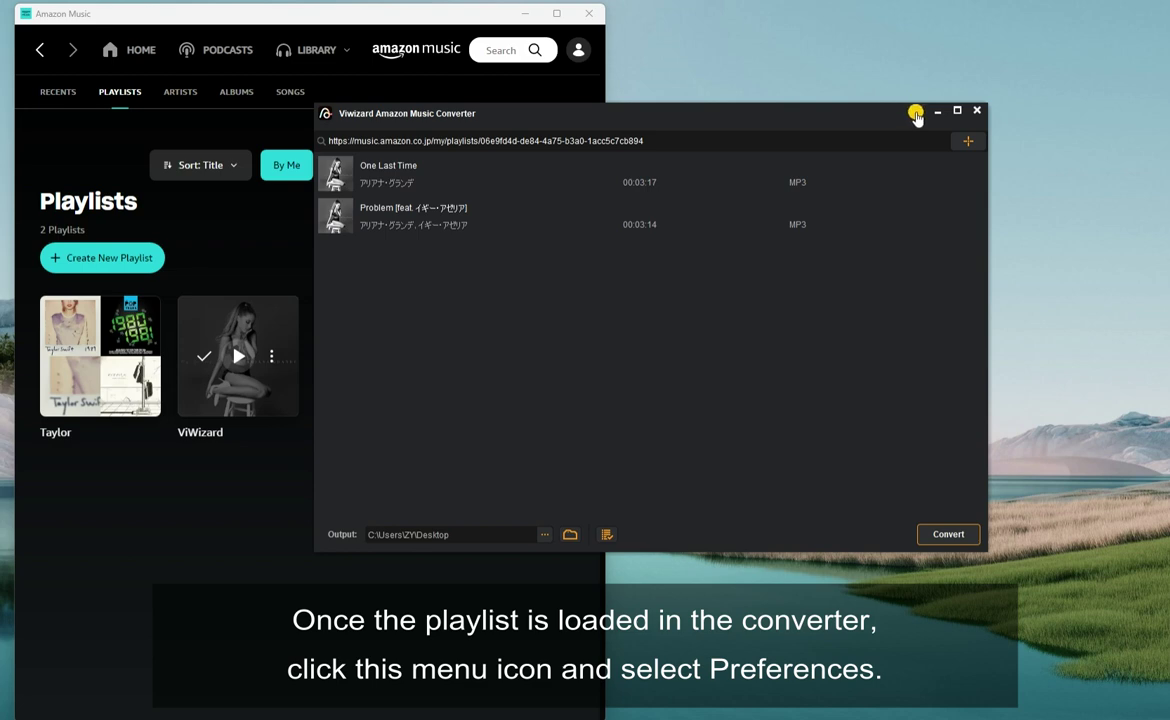
In the converter's Preferences Convert settings, keep MP3 as the output format.
{"action": "left_click", "coordinate": [916, 113]}
{"action": "left_click", "coordinate": [926, 124]}
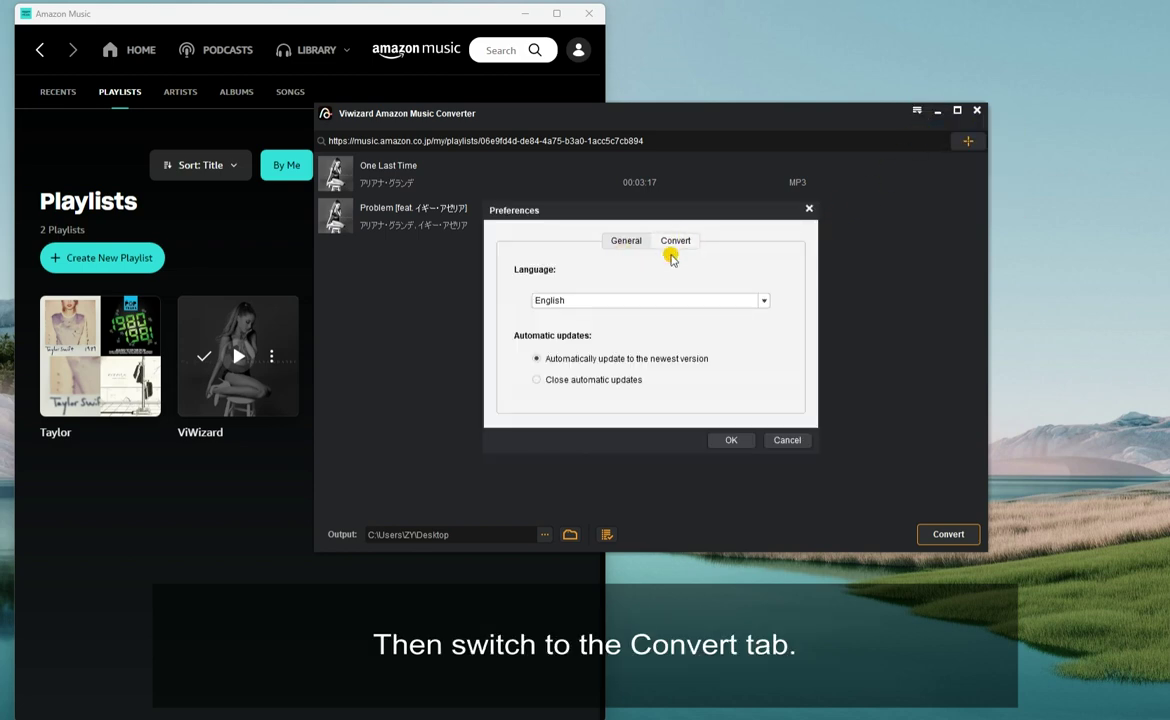
{"action": "left_click", "coordinate": [689, 246]}
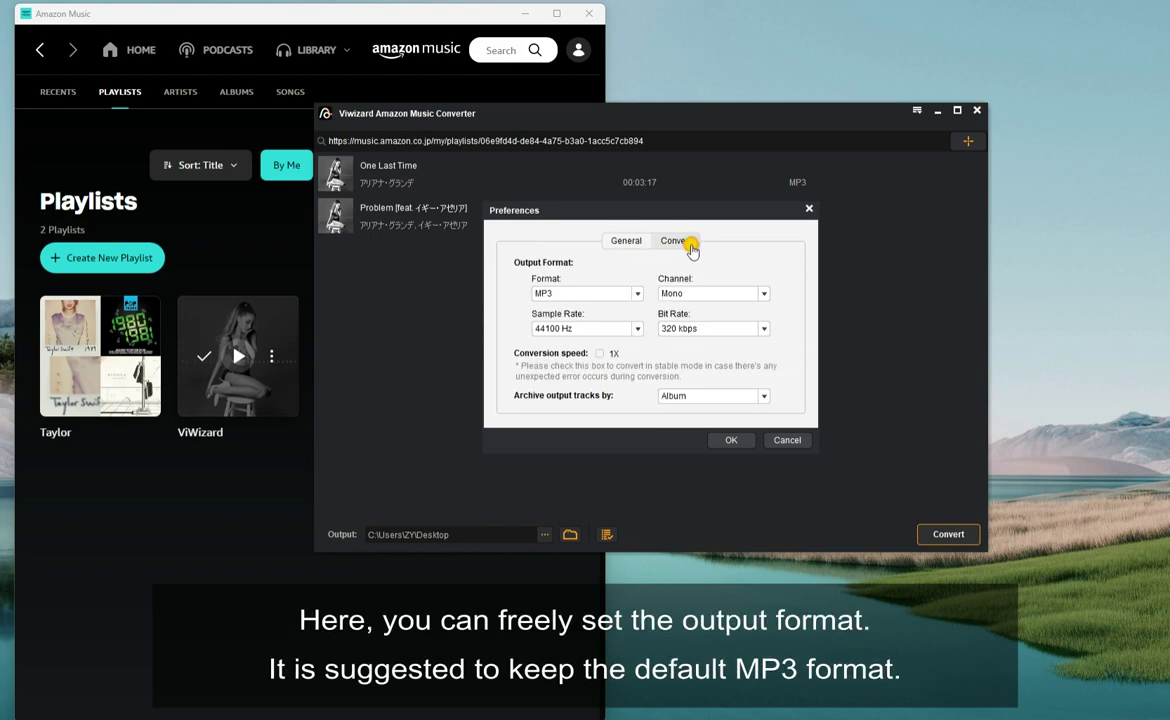
{"action": "left_click", "coordinate": [638, 294]}
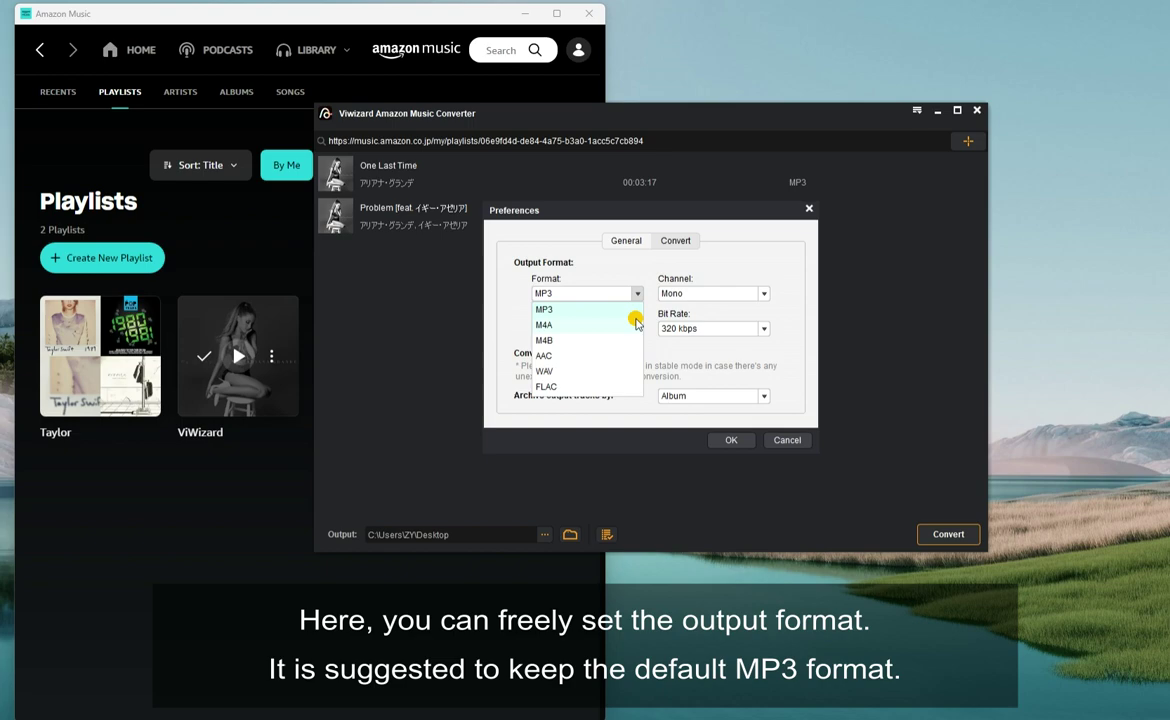
{"action": "left_click", "coordinate": [583, 293]}
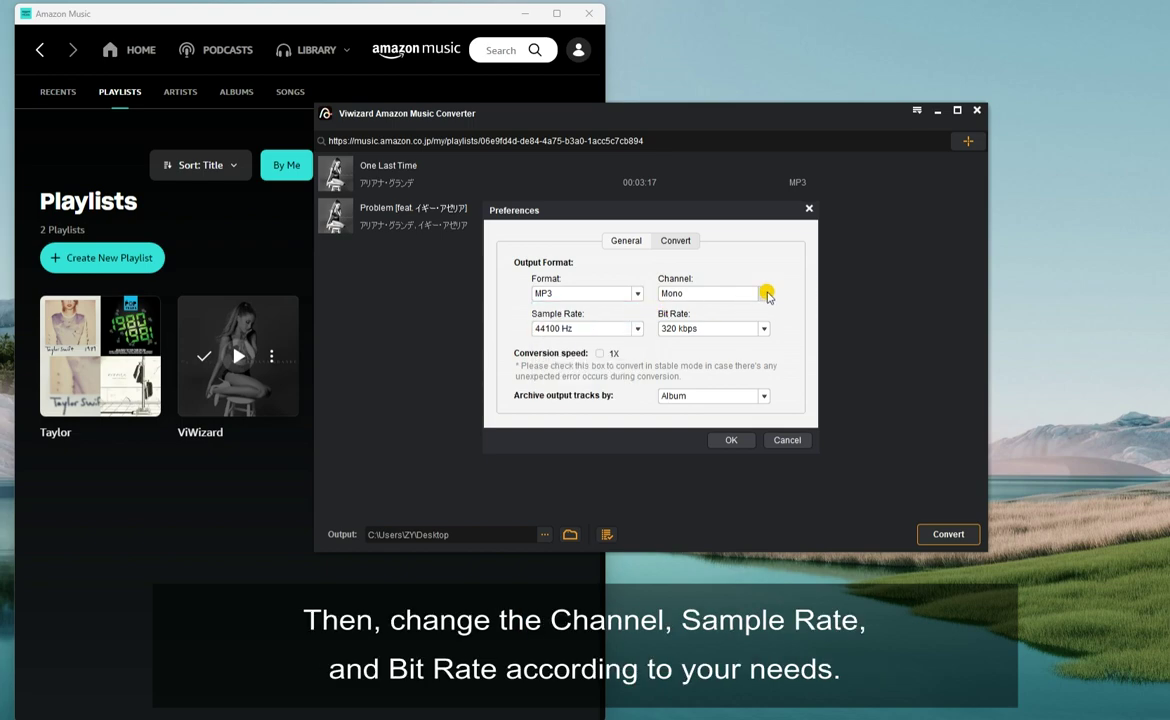
Set Stereo channel and 48000 Hz sample rate, keep 320 kbps and Album archiving, and save.
{"action": "left_click", "coordinate": [767, 295]}
{"action": "left_click", "coordinate": [757, 318]}
{"action": "left_click", "coordinate": [637, 329]}
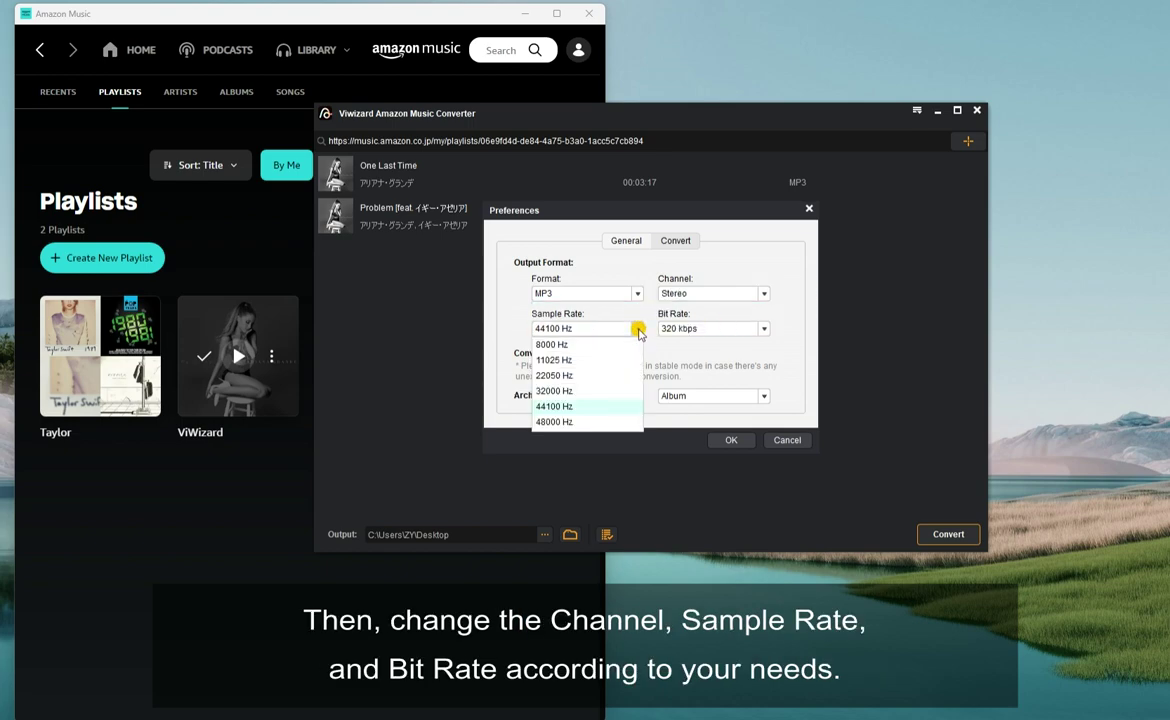
{"action": "left_click", "coordinate": [592, 422]}
{"action": "left_click", "coordinate": [761, 330]}
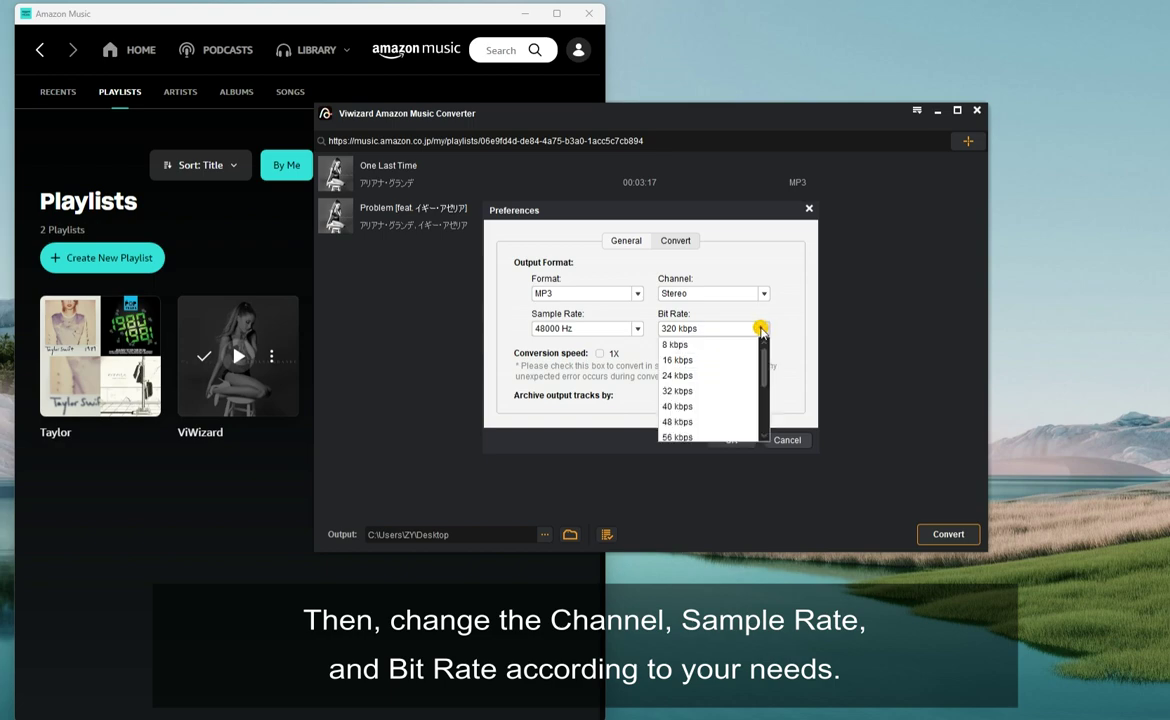
{"action": "left_click", "coordinate": [761, 330]}
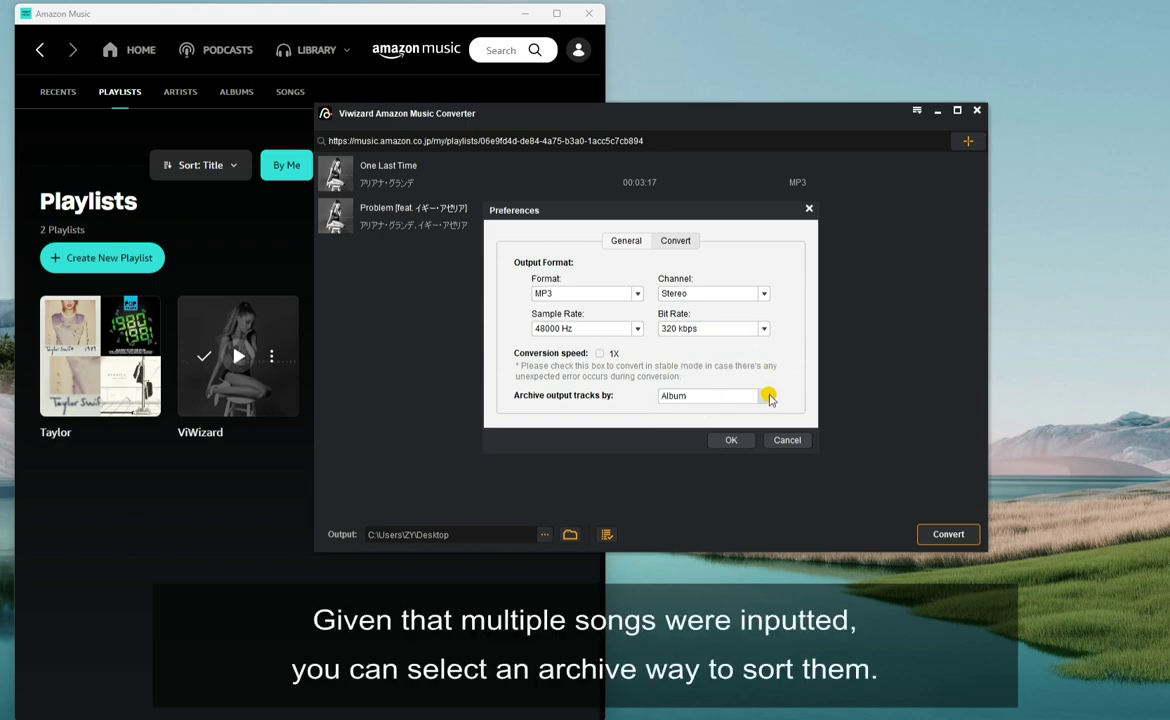
{"action": "left_click", "coordinate": [764, 396]}
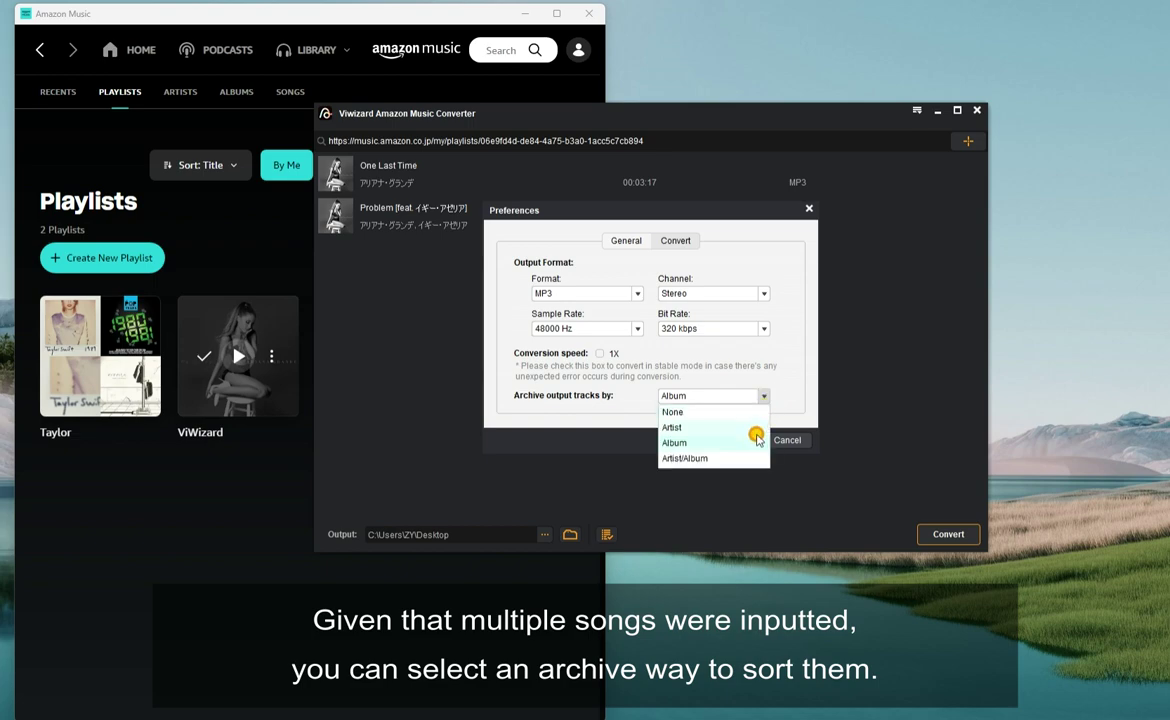
{"action": "left_click", "coordinate": [755, 444]}
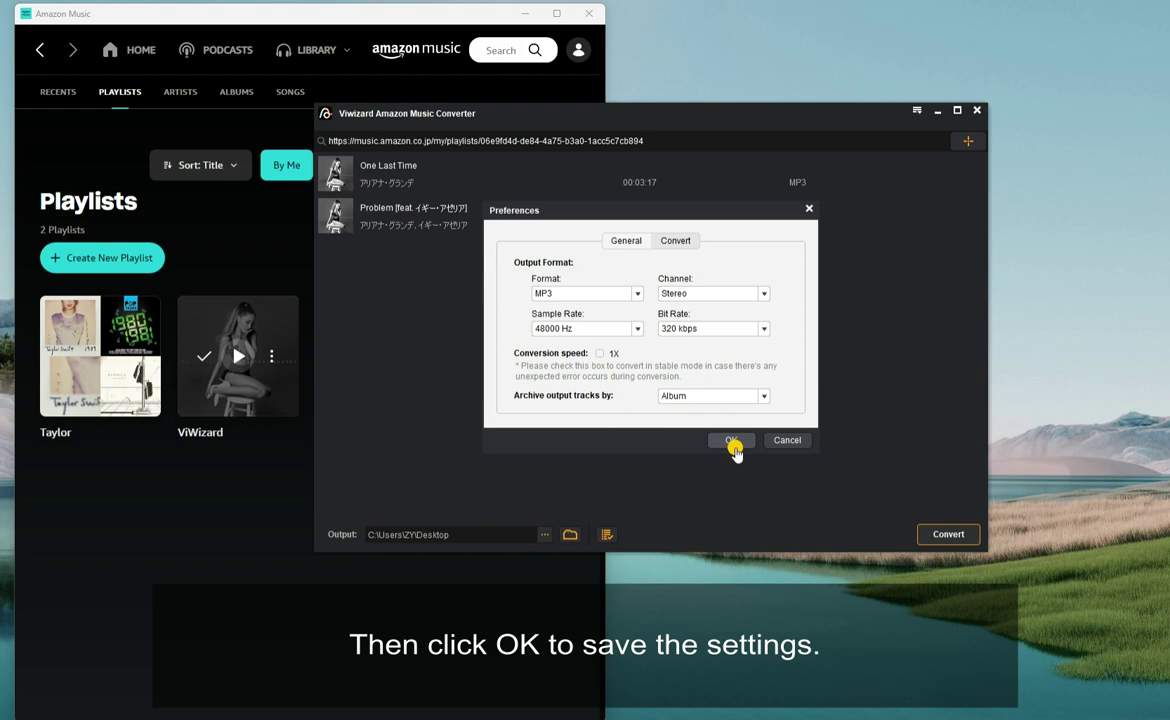
{"action": "left_click", "coordinate": [737, 442]}
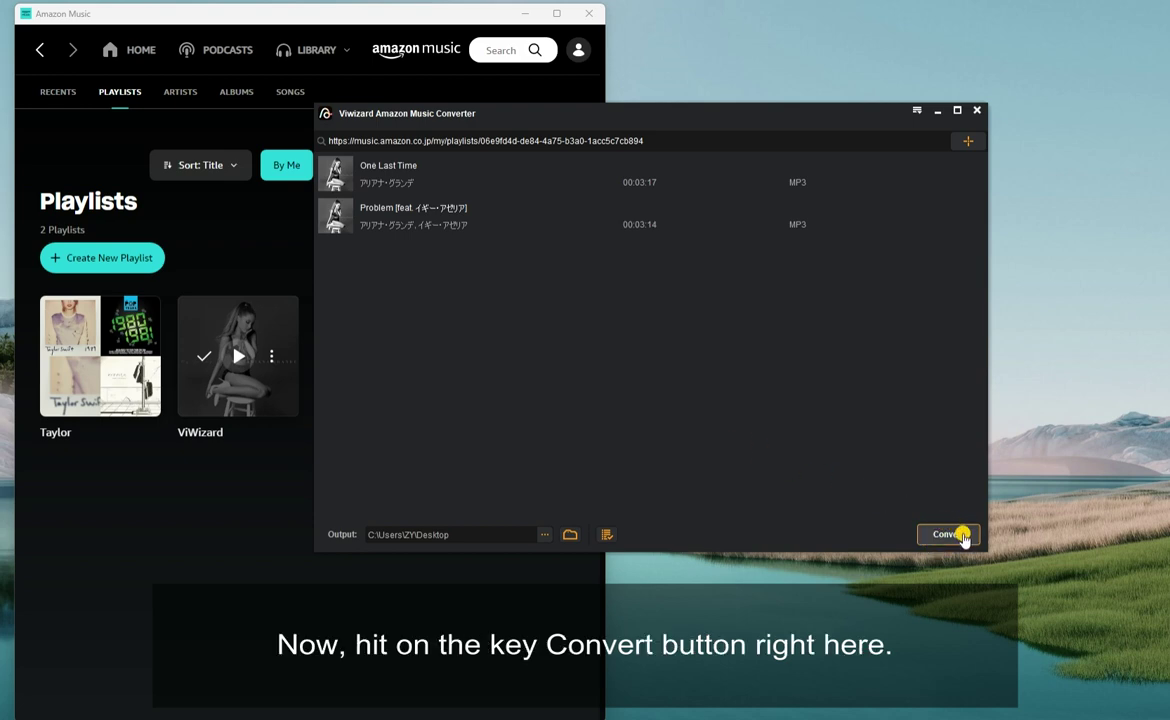
Convert One Last Time and Problem to MP3 and let both finish.
{"action": "left_click", "coordinate": [961, 540]}
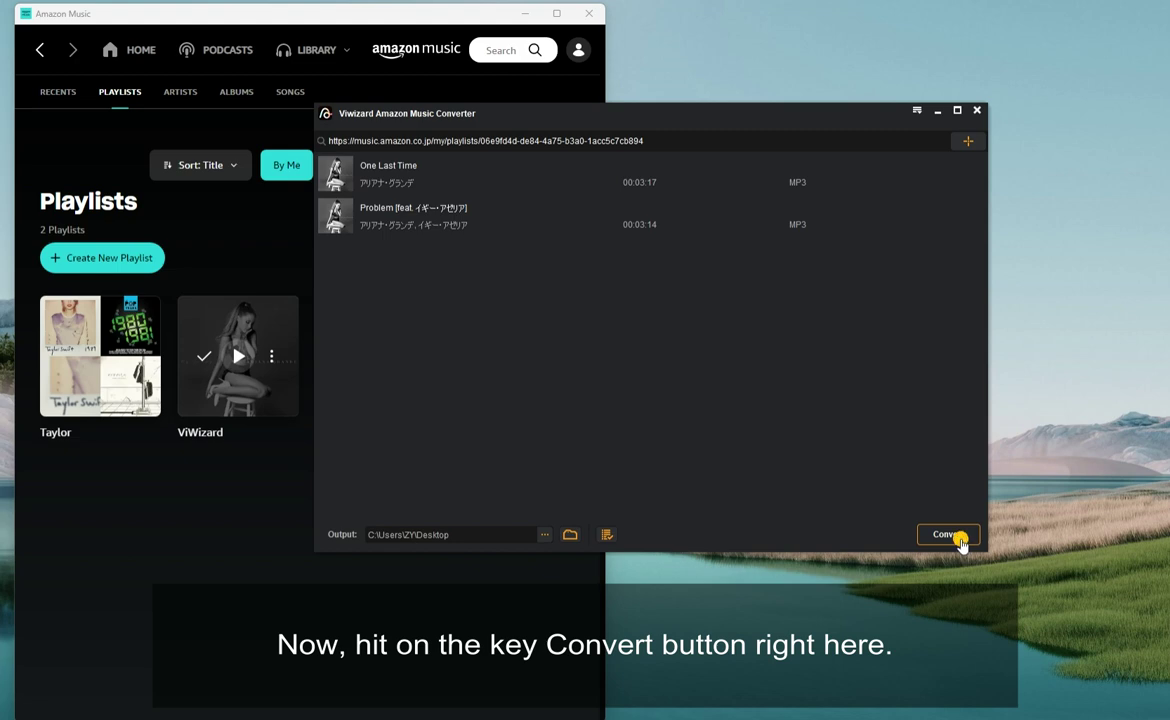
{"action": "left_click", "coordinate": [961, 540]}
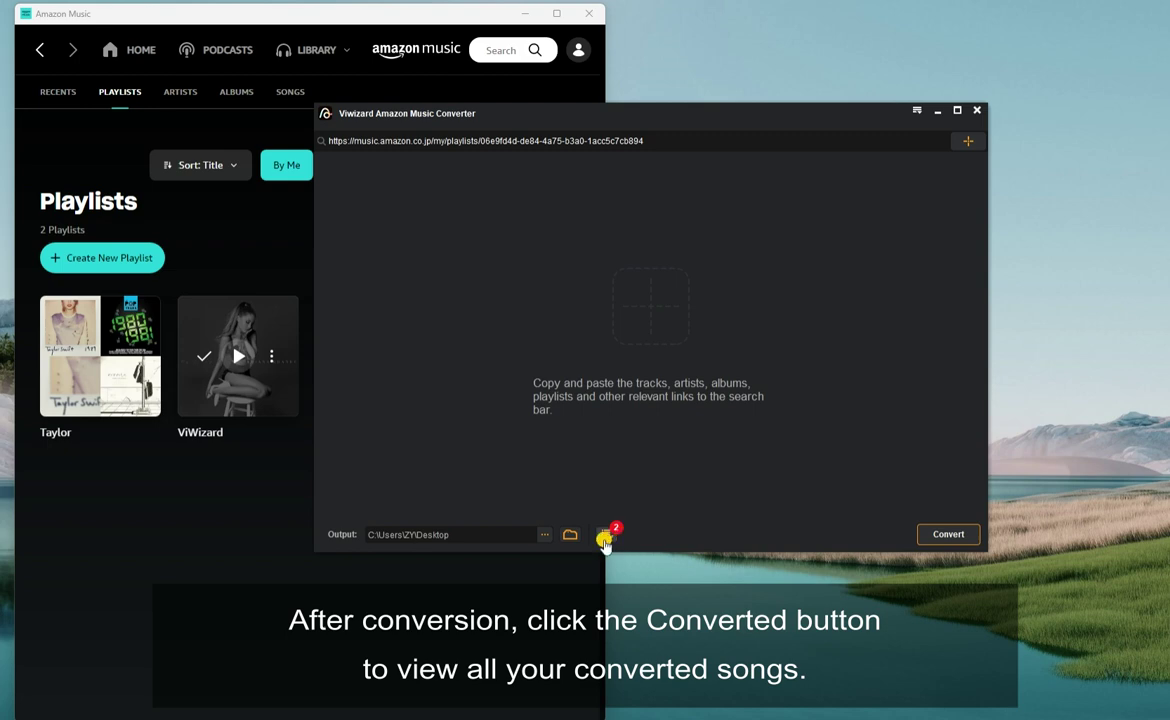
Open the converted files' output folder and play One Last Time.mp3 in Media Player.
{"action": "left_click", "coordinate": [610, 537]}
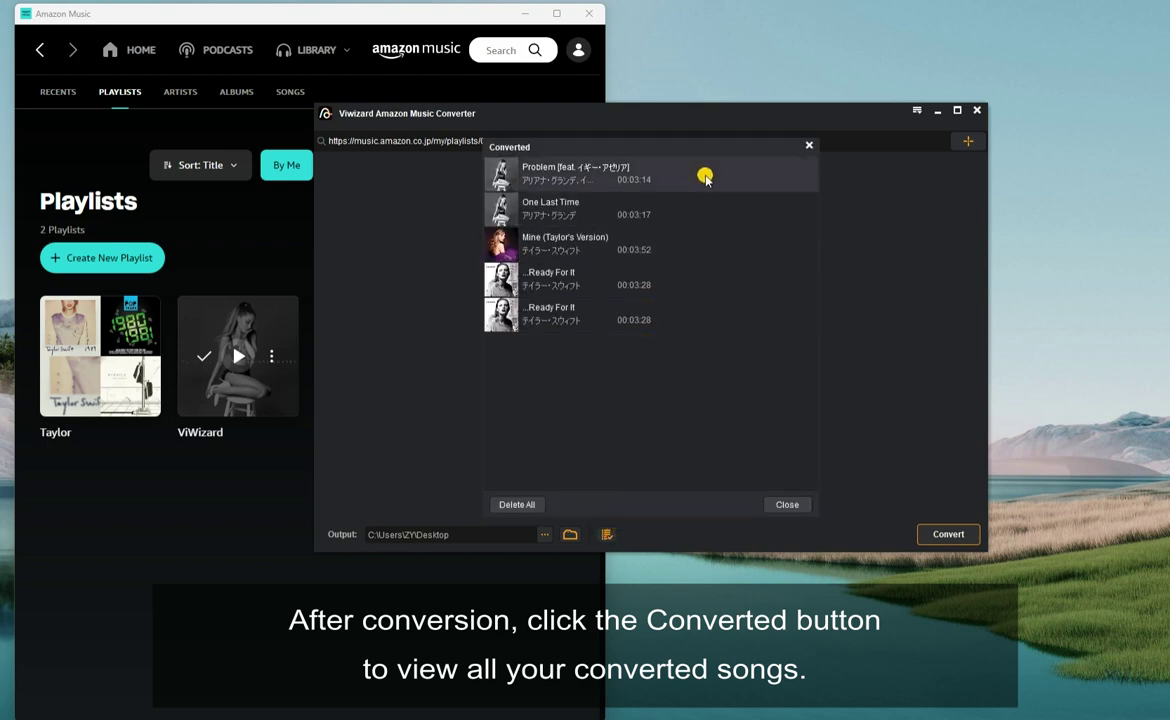
{"action": "mouse_move", "coordinate": [710, 176]}
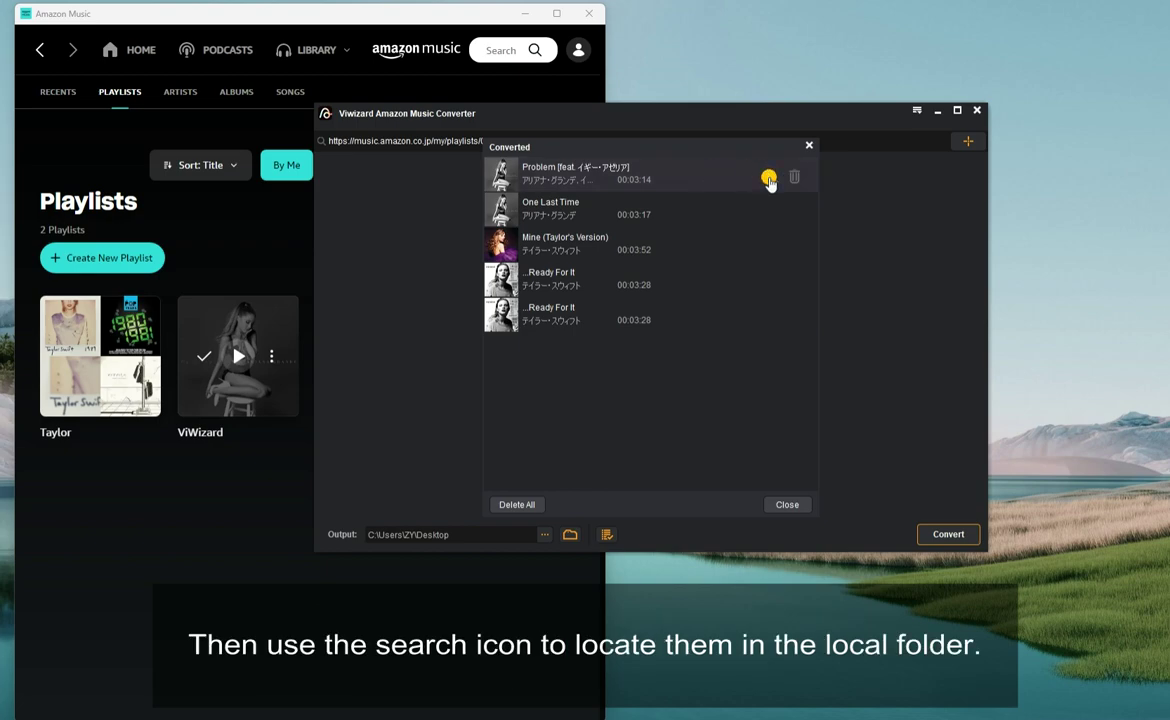
{"action": "left_click", "coordinate": [769, 178]}
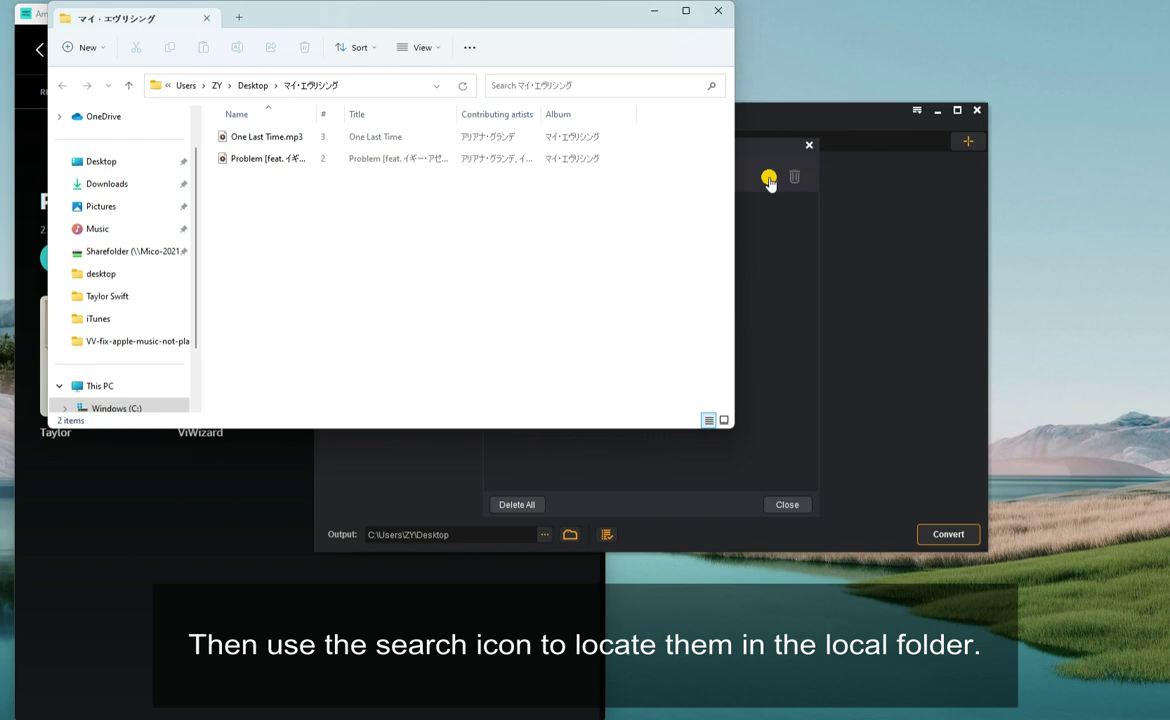
{"action": "left_click", "coordinate": [313, 137]}
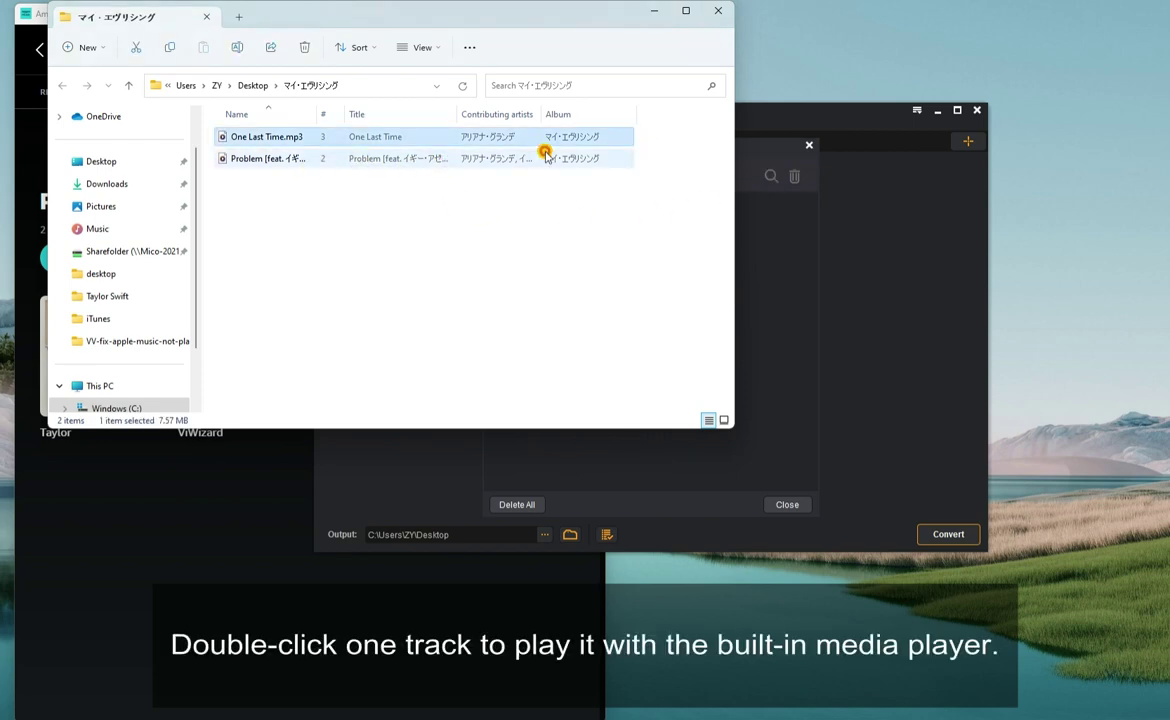
{"action": "double_click", "coordinate": [332, 138]}
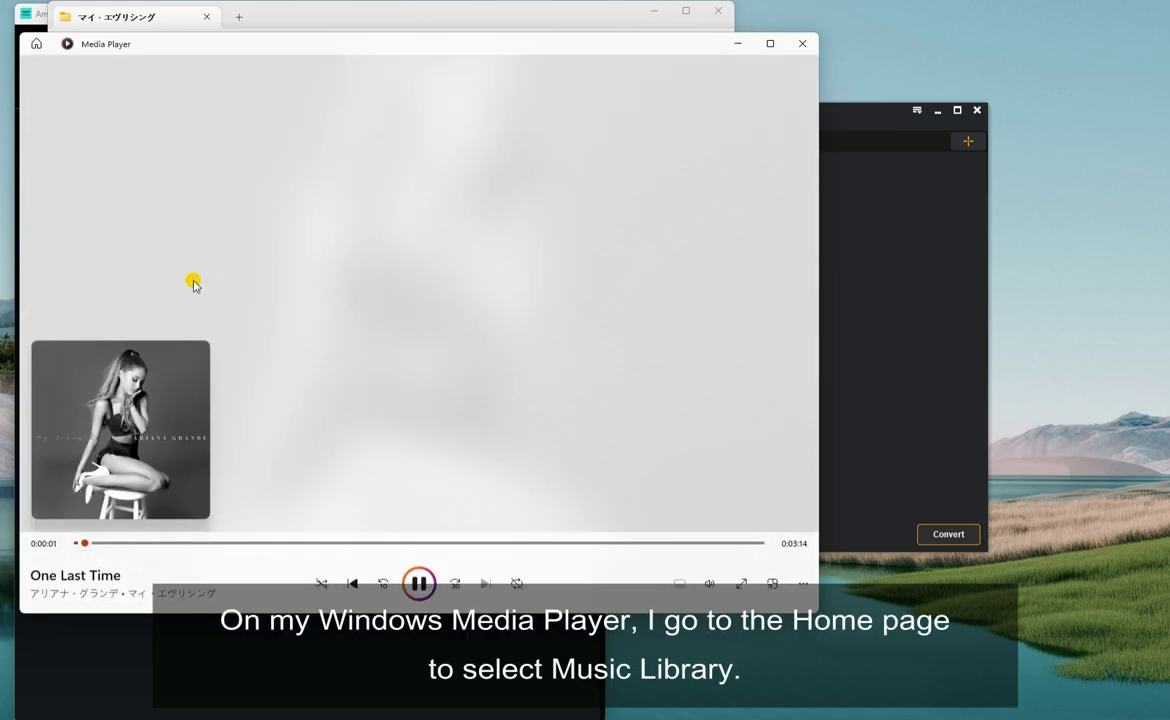
Play One Last Time and Problem together from the Media Player music library.
{"action": "left_click", "coordinate": [40, 44]}
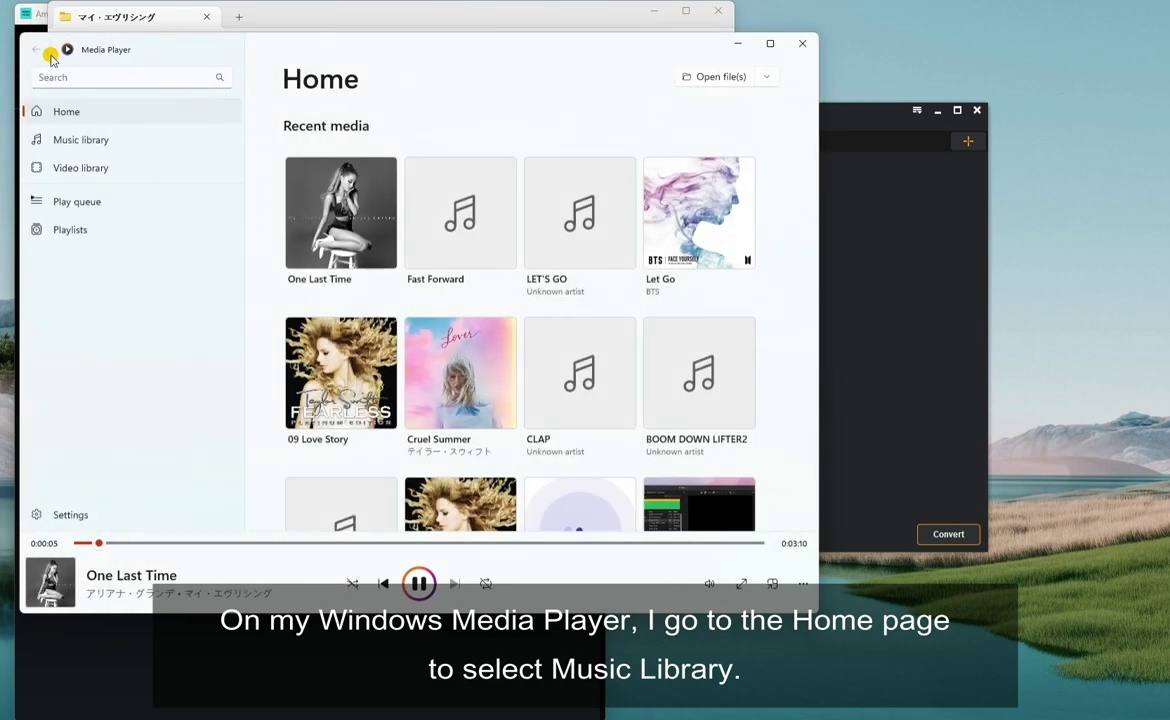
{"action": "left_click", "coordinate": [155, 148]}
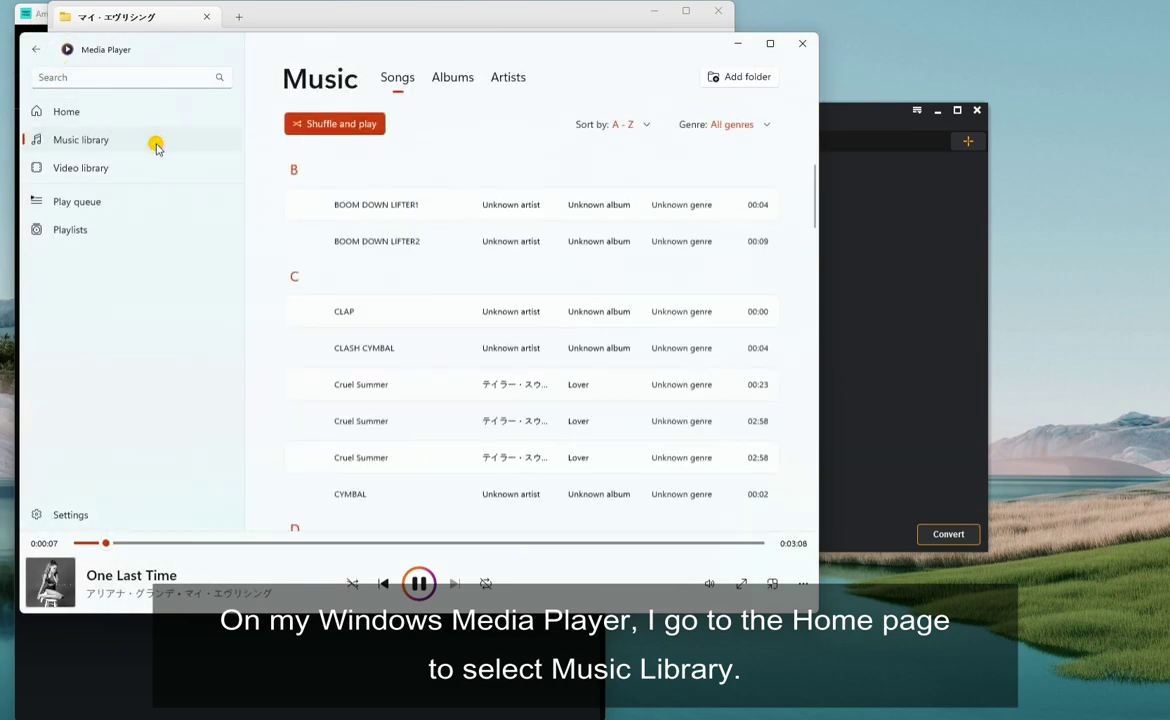
{"action": "scroll", "coordinate": [285, 300], "scroll_direction": "down", "scroll_amount": 5}
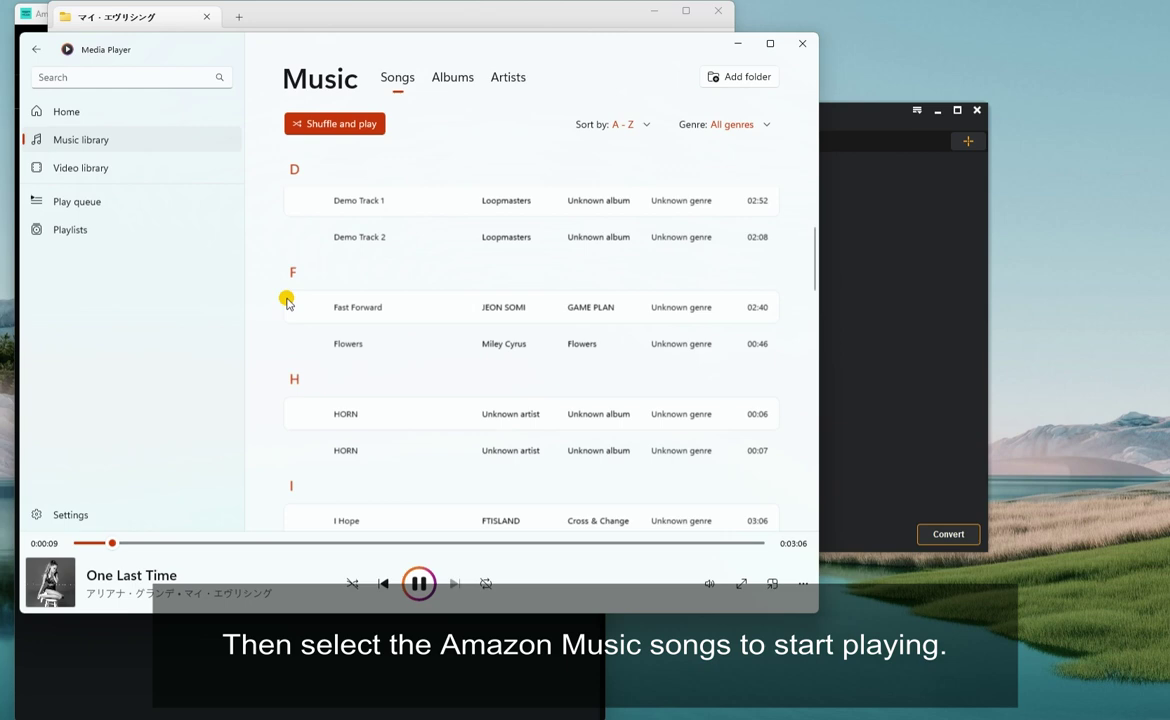
{"action": "scroll", "coordinate": [287, 300], "scroll_direction": "down", "scroll_amount": 5}
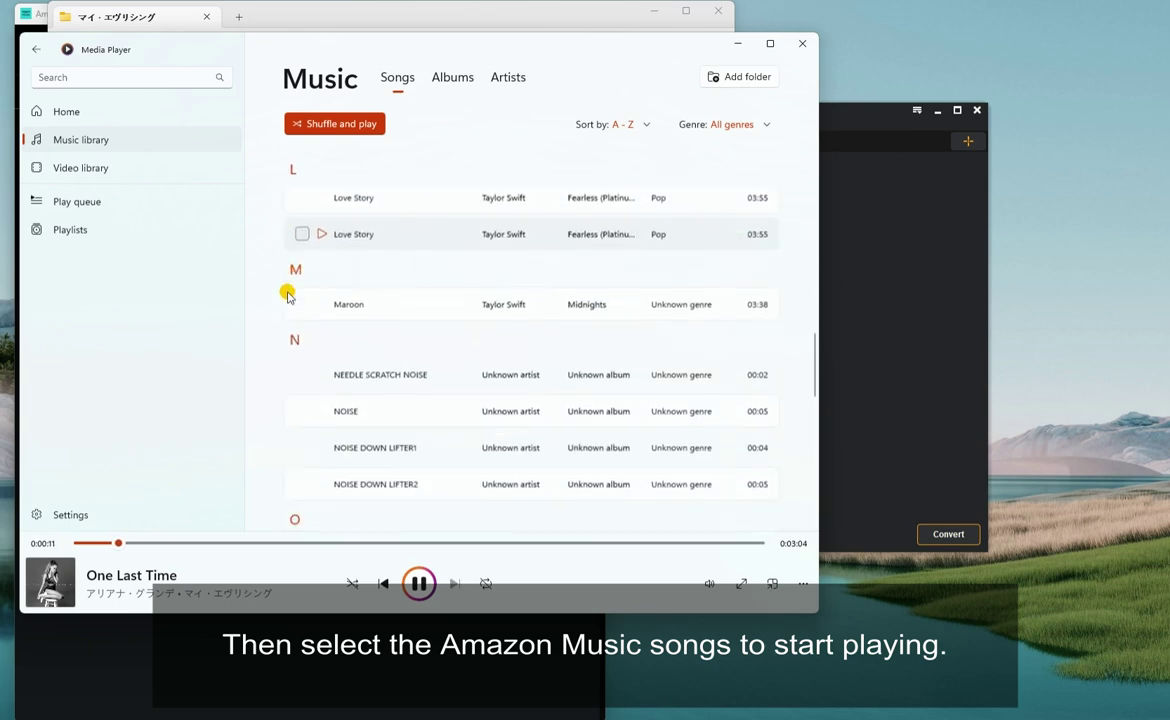
{"action": "scroll", "coordinate": [290, 293], "scroll_direction": "down", "scroll_amount": 3}
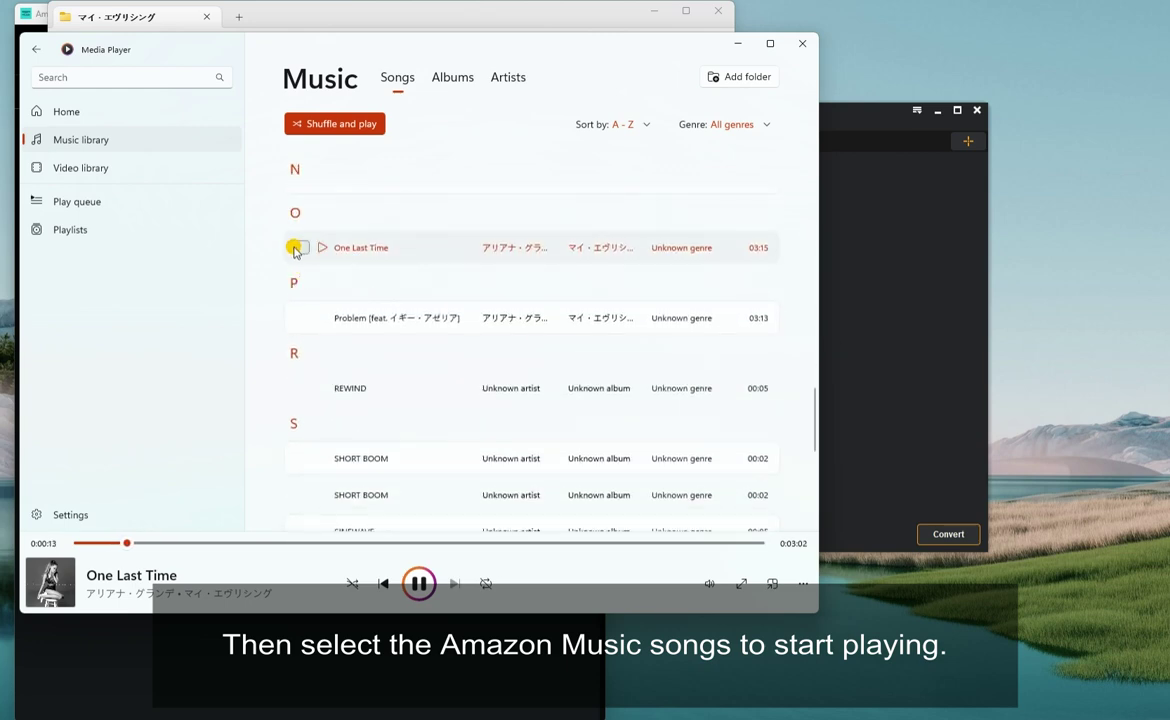
{"action": "left_click", "coordinate": [302, 248]}
{"action": "left_click", "coordinate": [302, 317]}
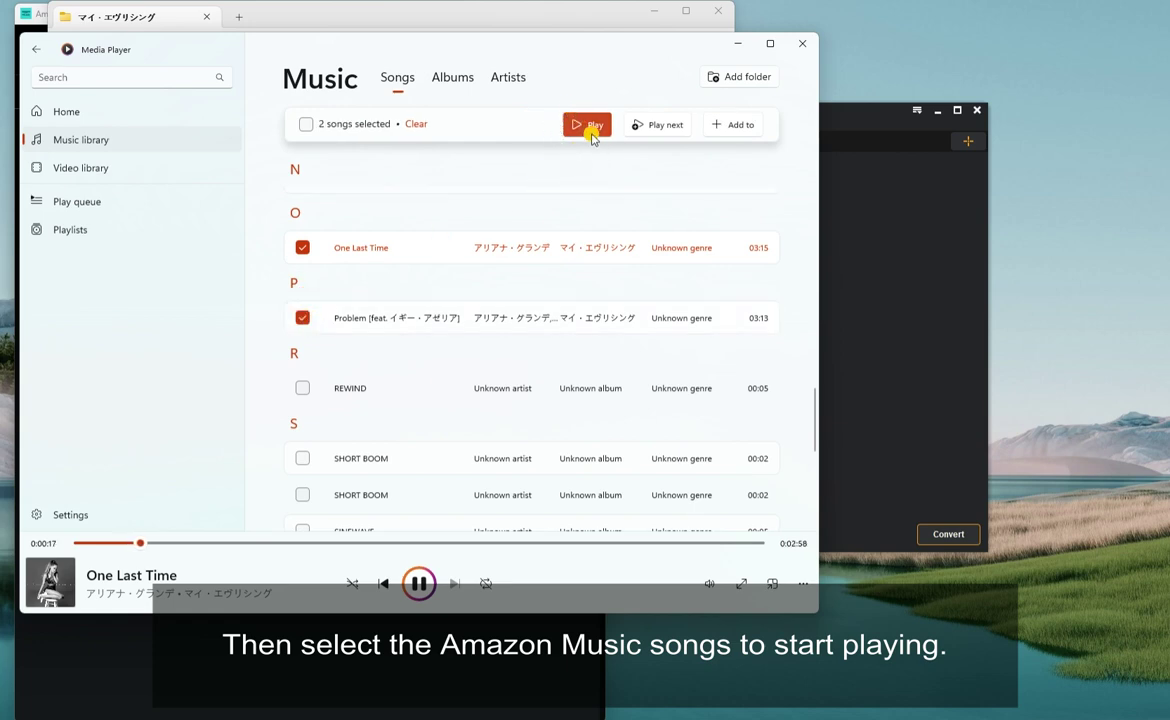
{"action": "left_click", "coordinate": [587, 128]}
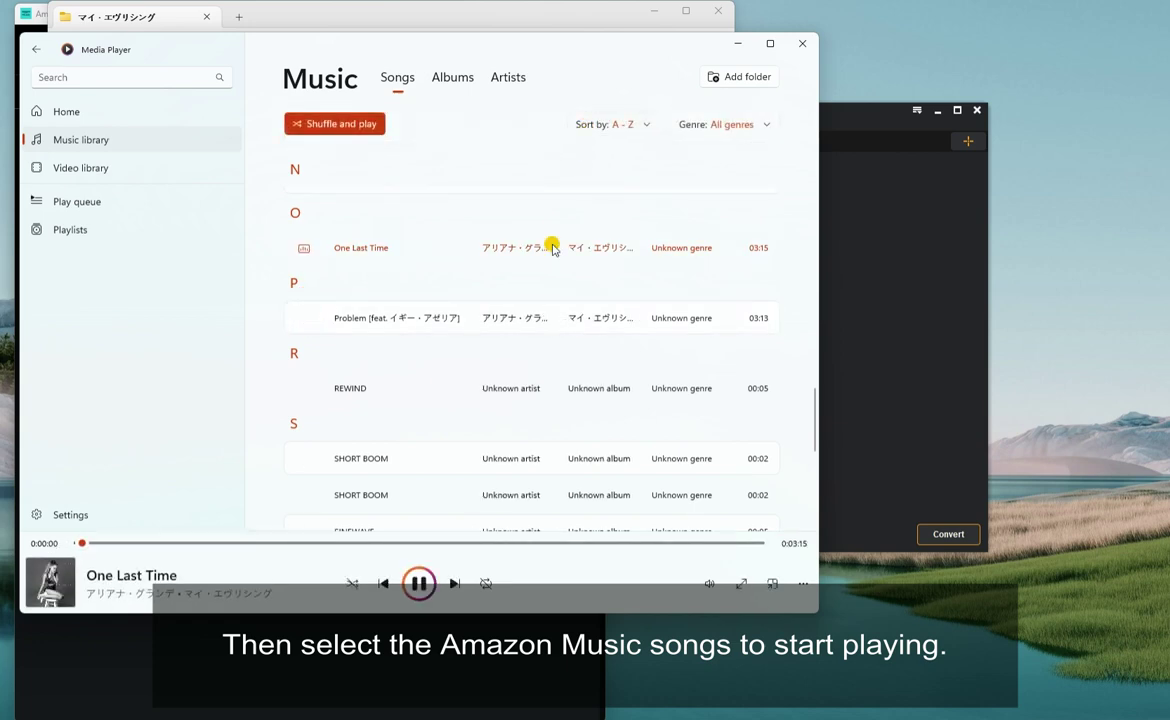
Turn shuffle off and cycle through the repeat modes.
{"action": "left_click", "coordinate": [352, 585]}
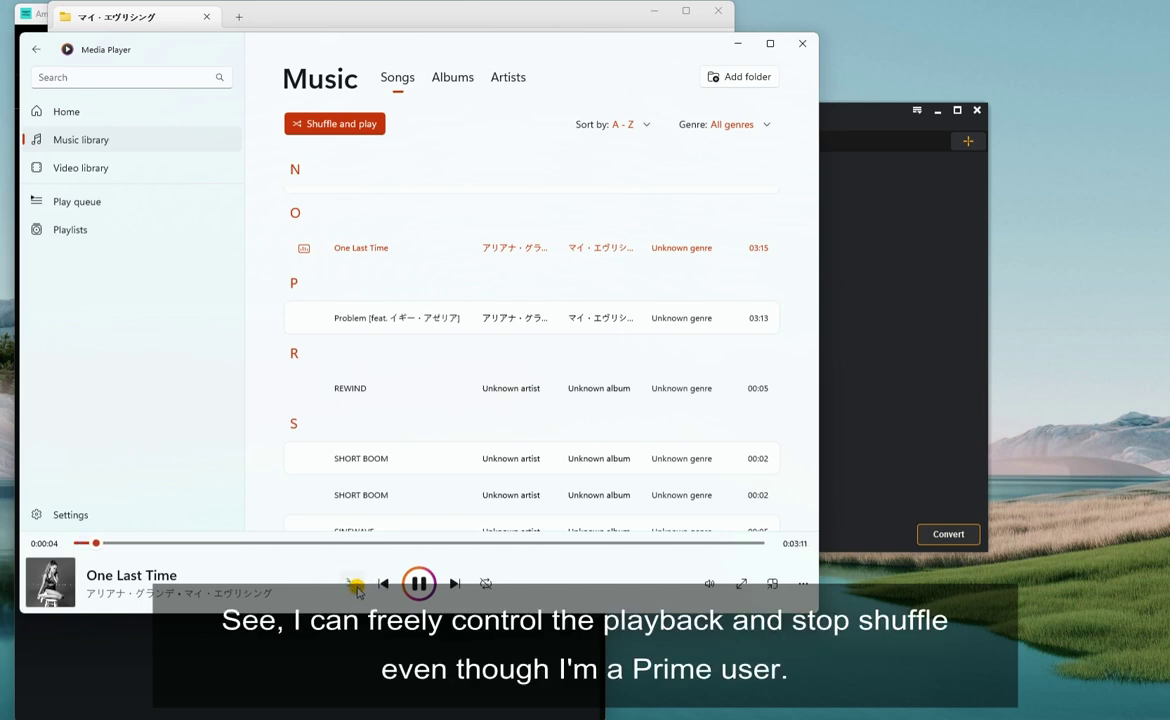
{"action": "left_click", "coordinate": [487, 589]}
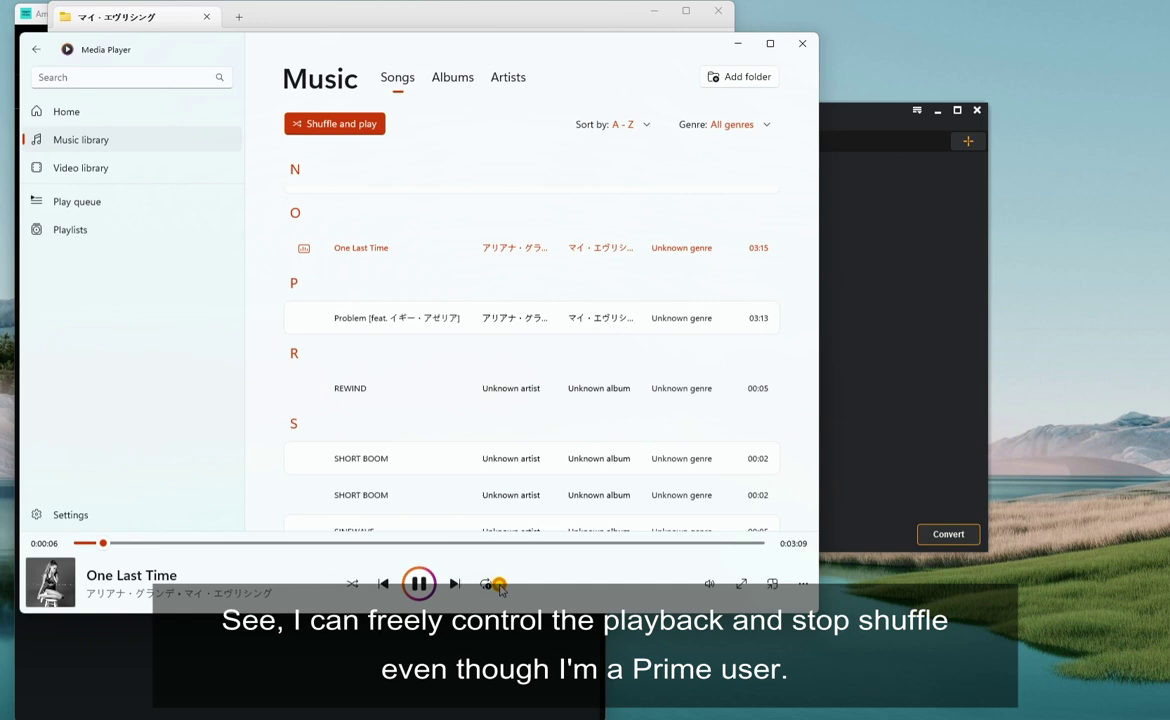
{"action": "left_click", "coordinate": [355, 585]}
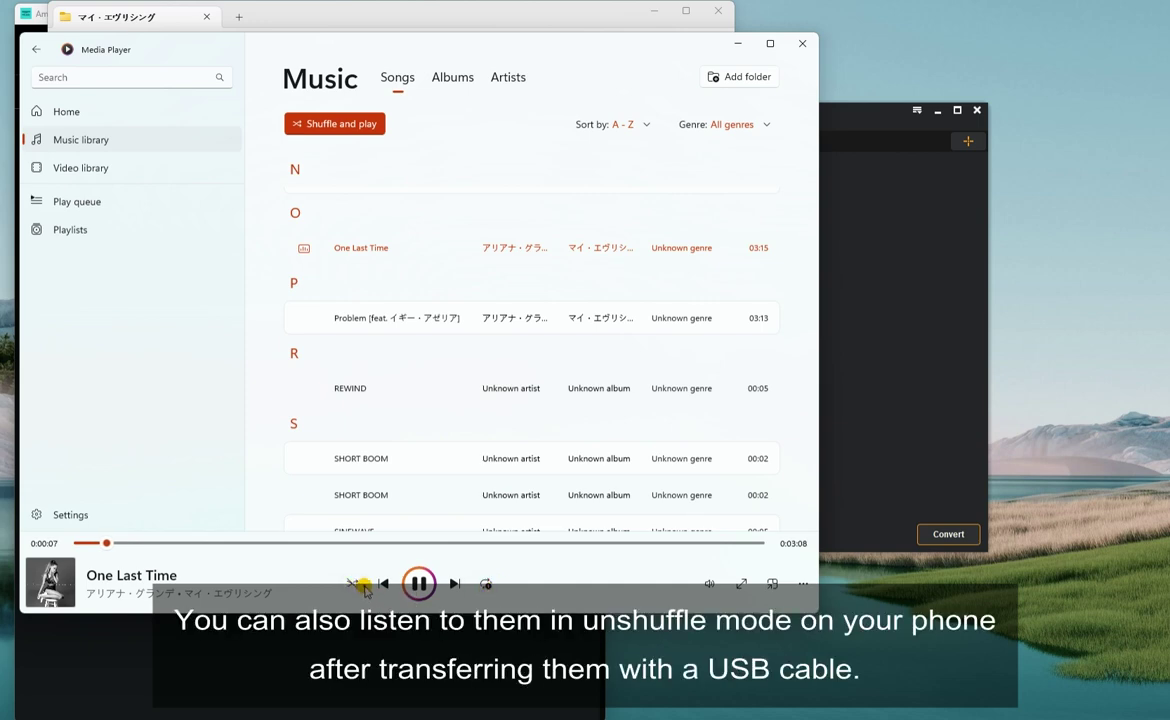
{"action": "left_click", "coordinate": [488, 589]}
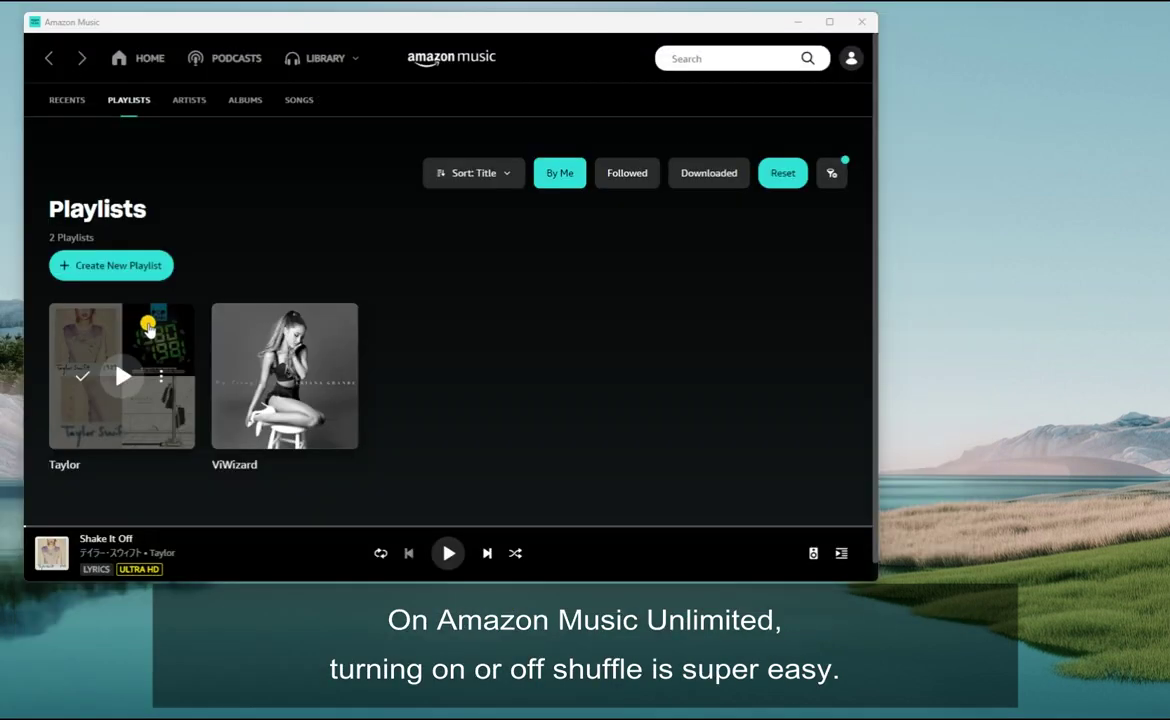
Shuffle-play the Taylor playlist in Amazon Music and turn repeat on.
{"action": "left_click", "coordinate": [148, 328]}
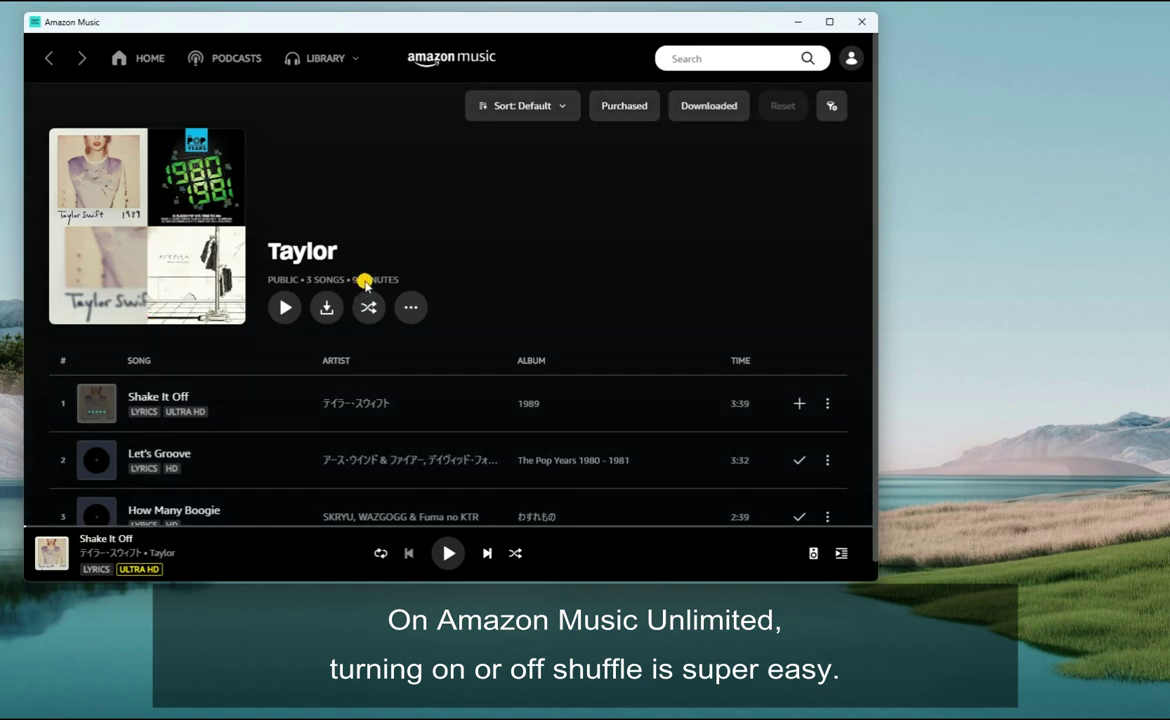
{"action": "left_click", "coordinate": [368, 307]}
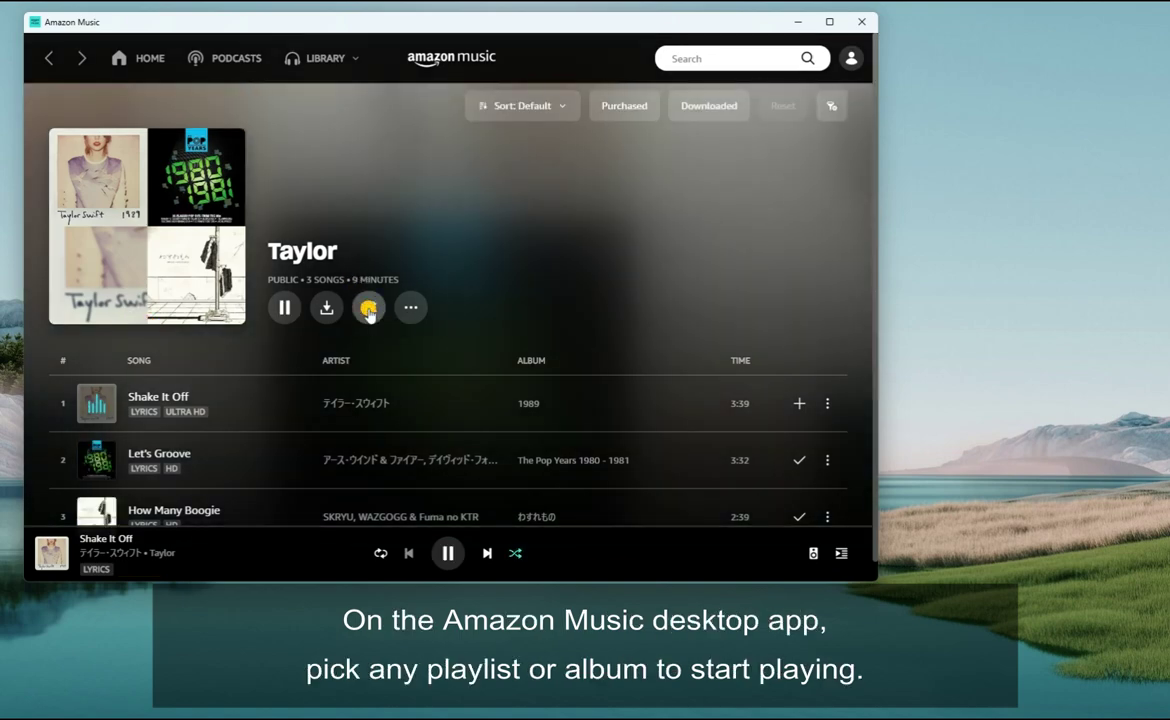
{"action": "mouse_move", "coordinate": [52, 550]}
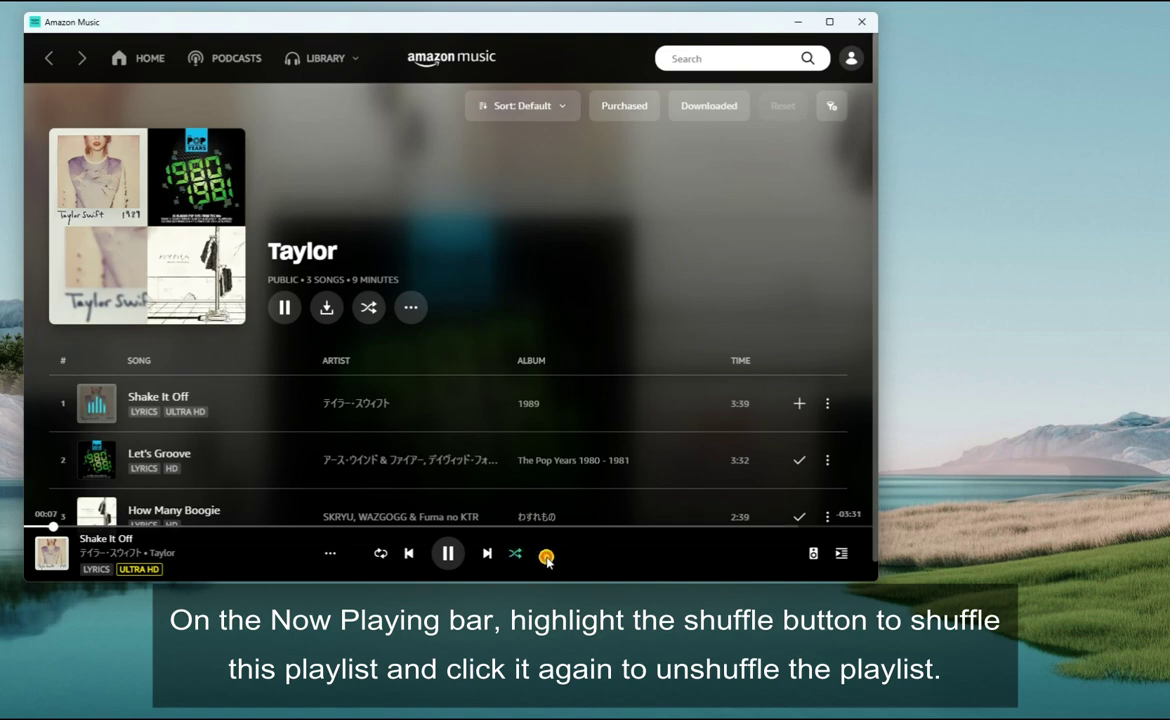
{"action": "left_click", "coordinate": [381, 556]}
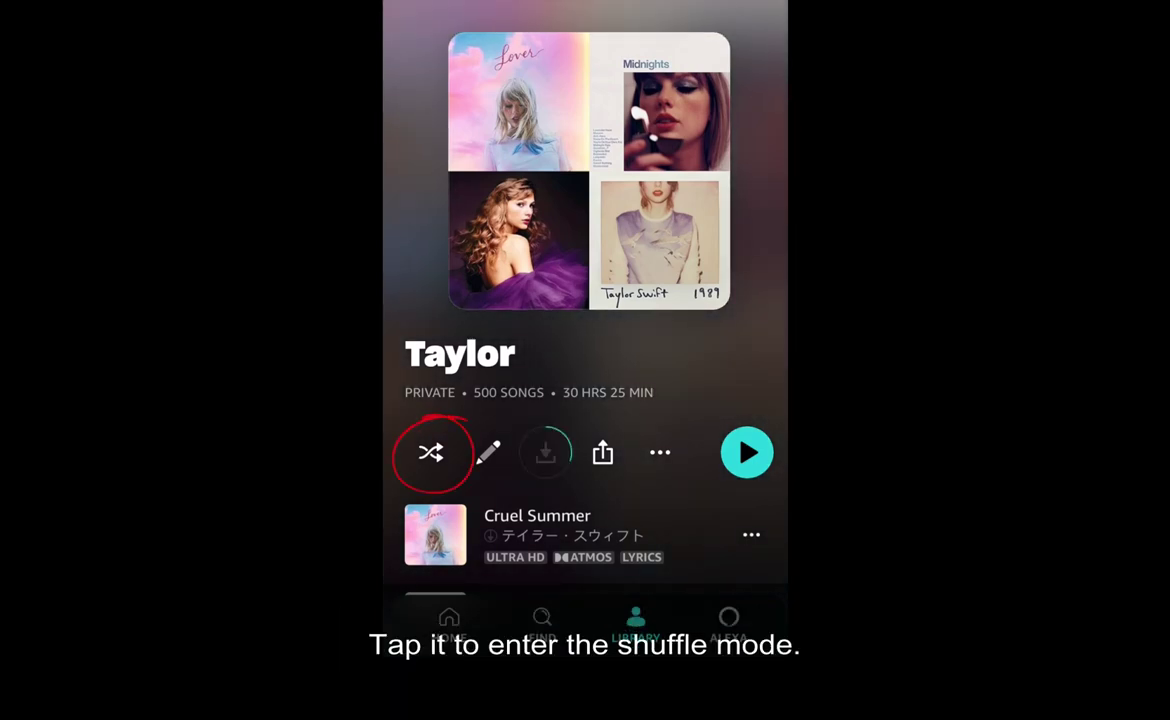
Start the Taylor playlist, then switch shuffle off and repeat on in Now Playing.
{"action": "left_click", "coordinate": [431, 453]}
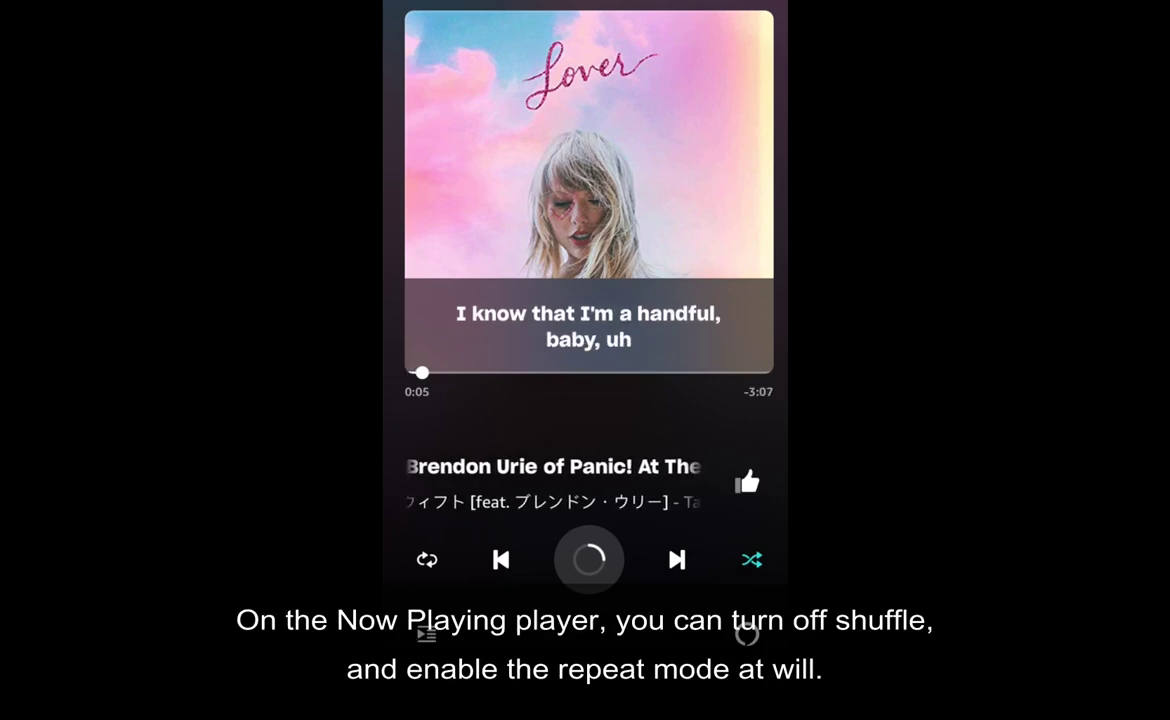
{"action": "left_click", "coordinate": [751, 560]}
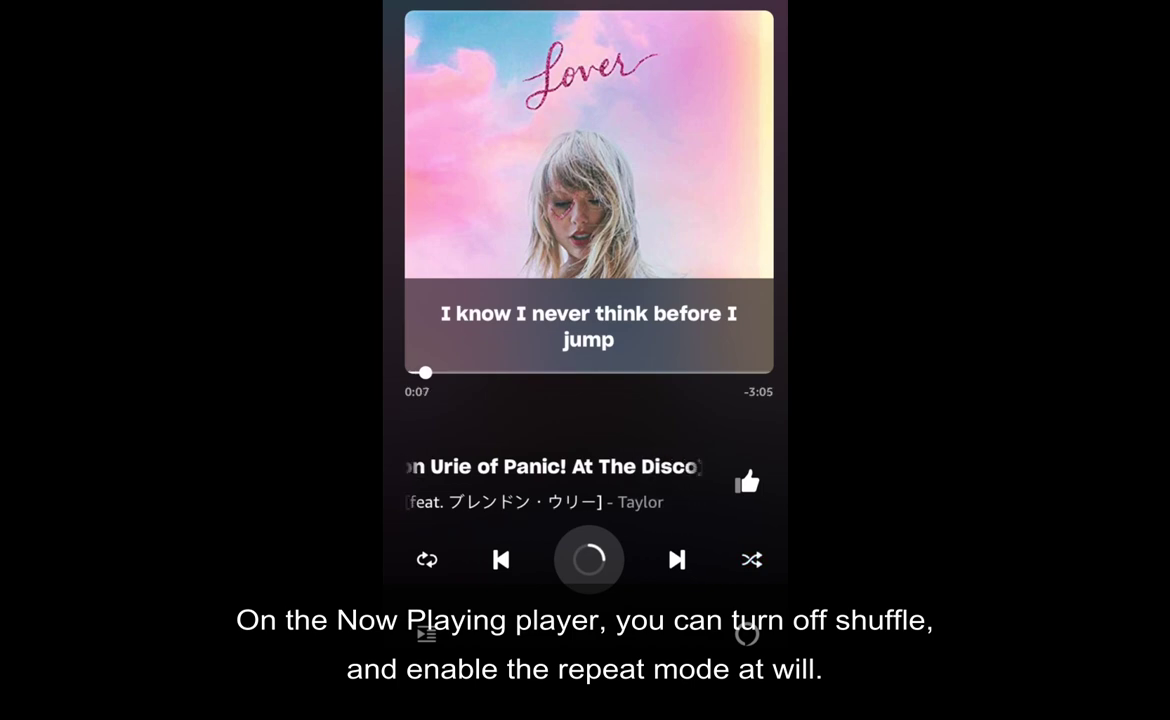
{"action": "left_click", "coordinate": [427, 560]}
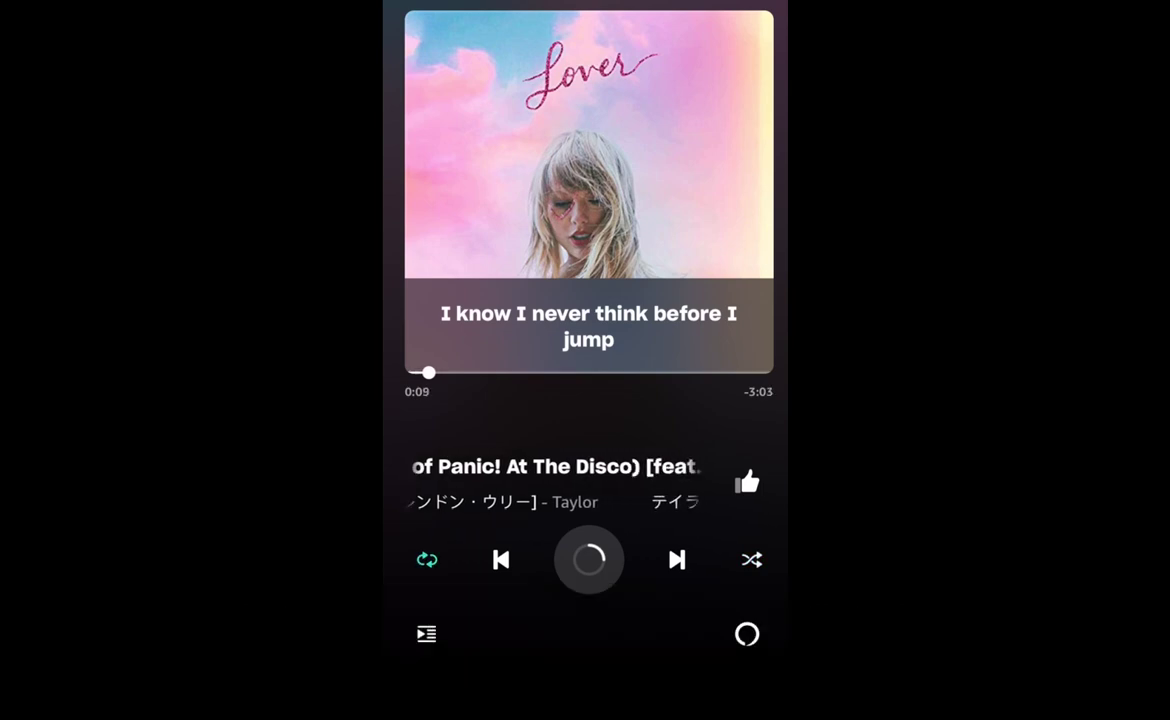